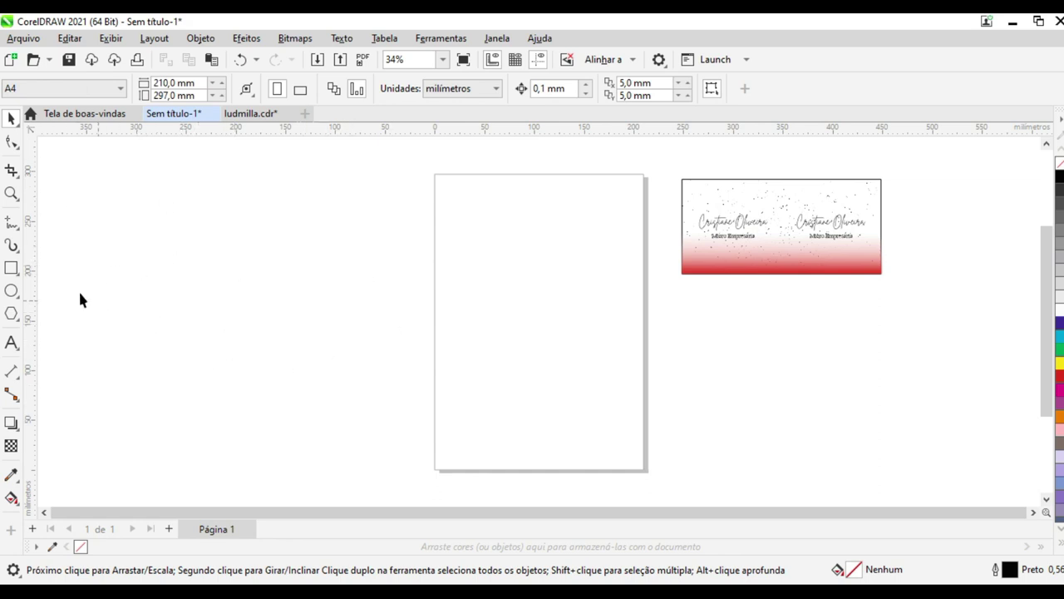
Draw a rectangle beside the page and switch the document units to centimetres
click(11, 267)
drag(252, 215, 427, 325)
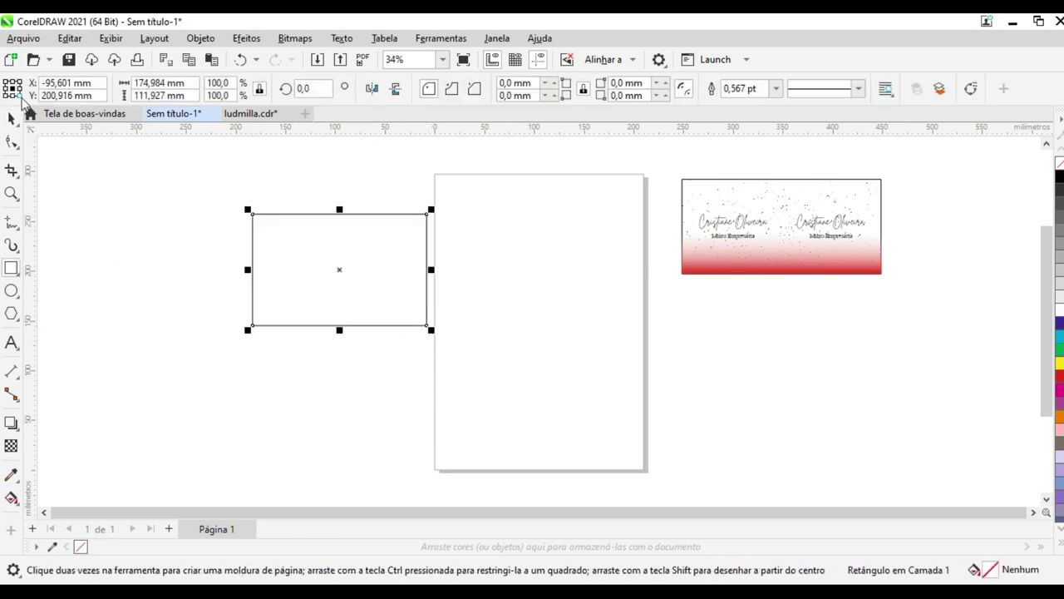
click(11, 118)
click(219, 186)
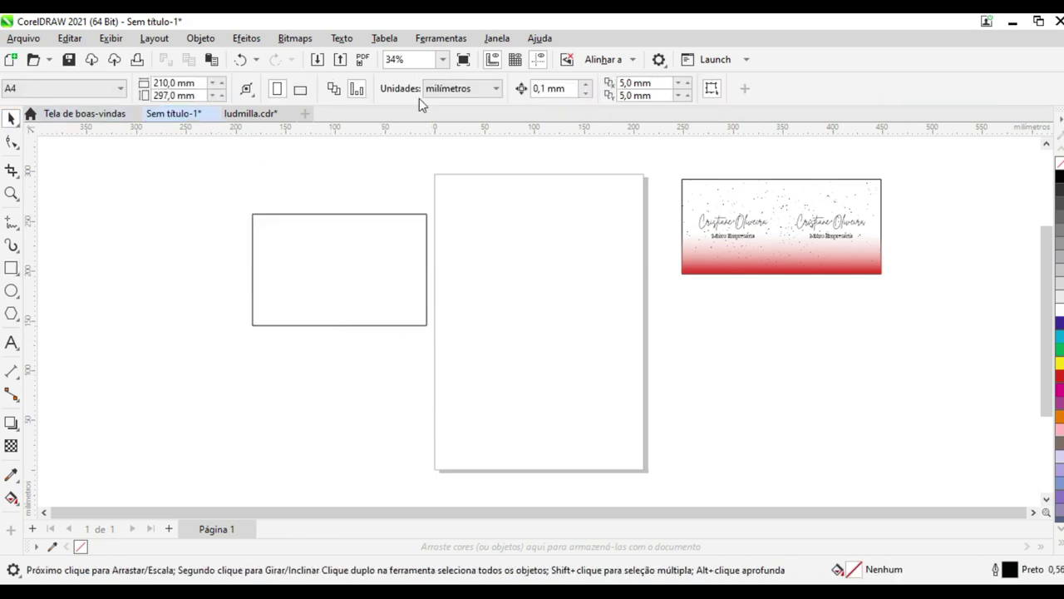
click(457, 88)
click(466, 263)
Size the rectangle to width 20 cm and height 9,5 cm
click(347, 258)
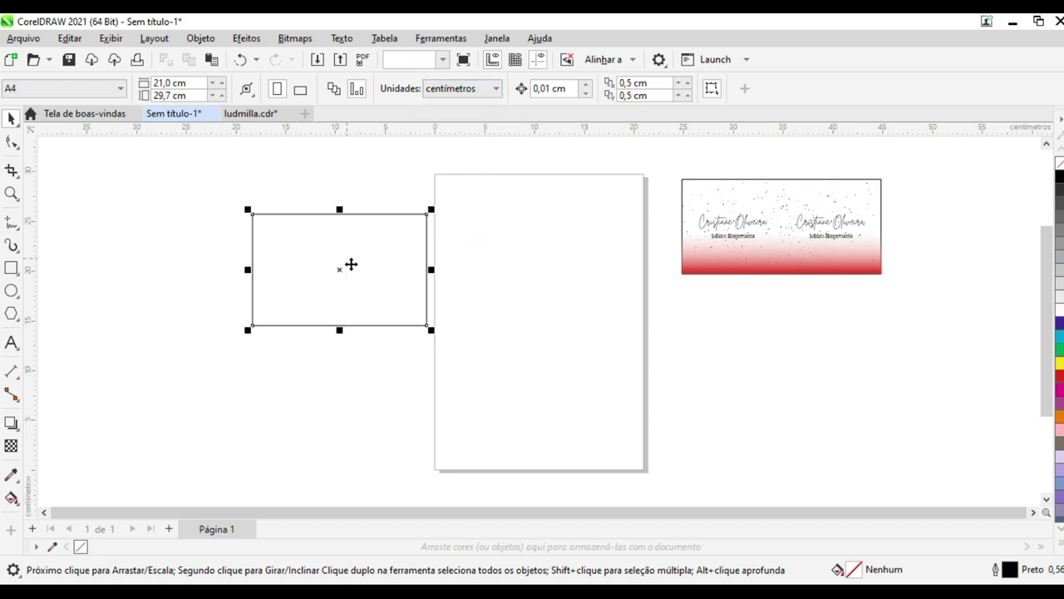
click(160, 82)
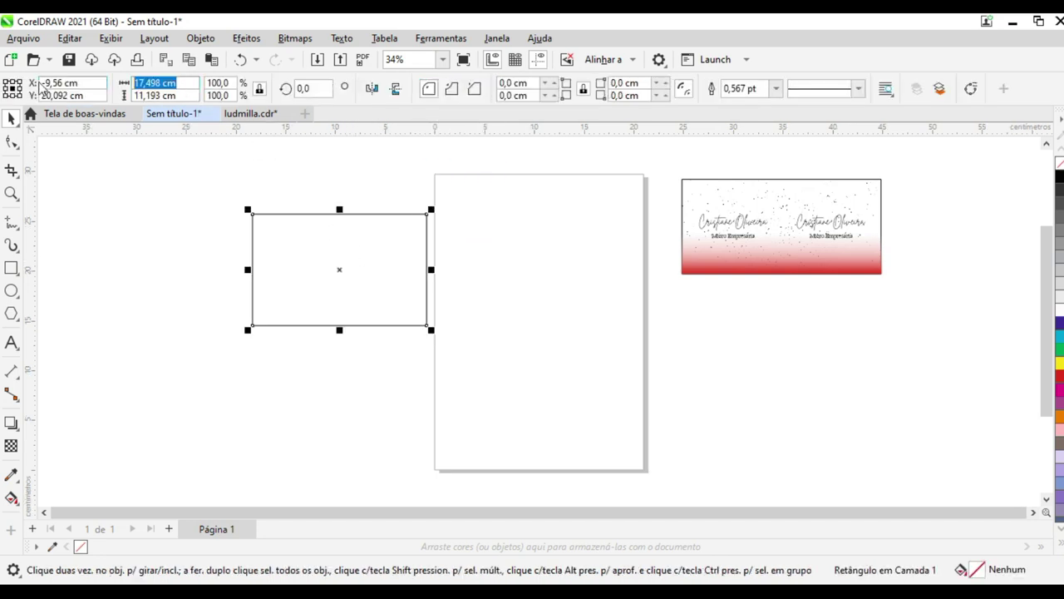
text(20)
key(Tab)
text(9,5)
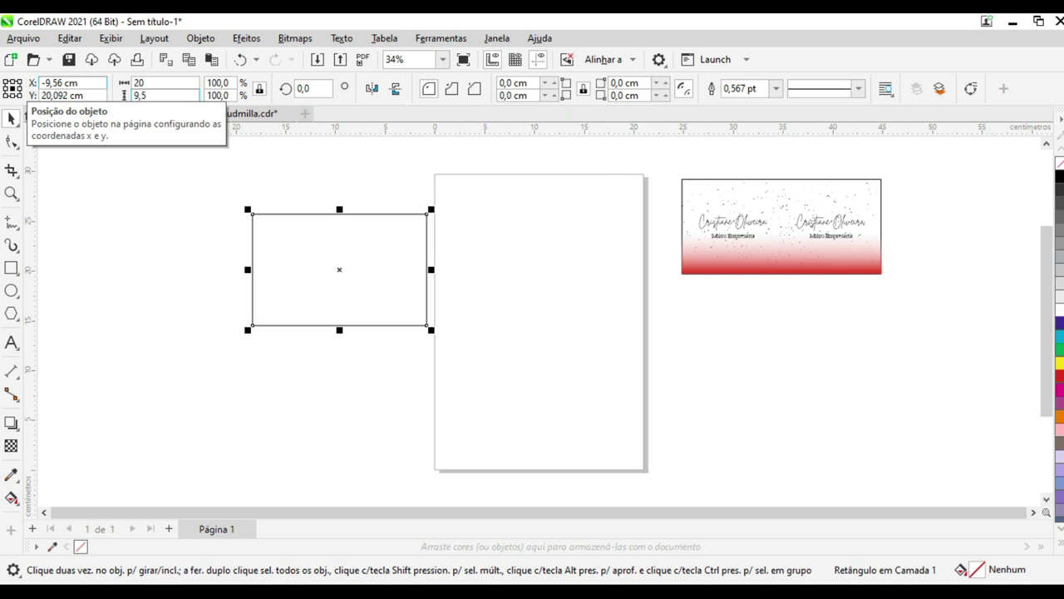
key(Return)
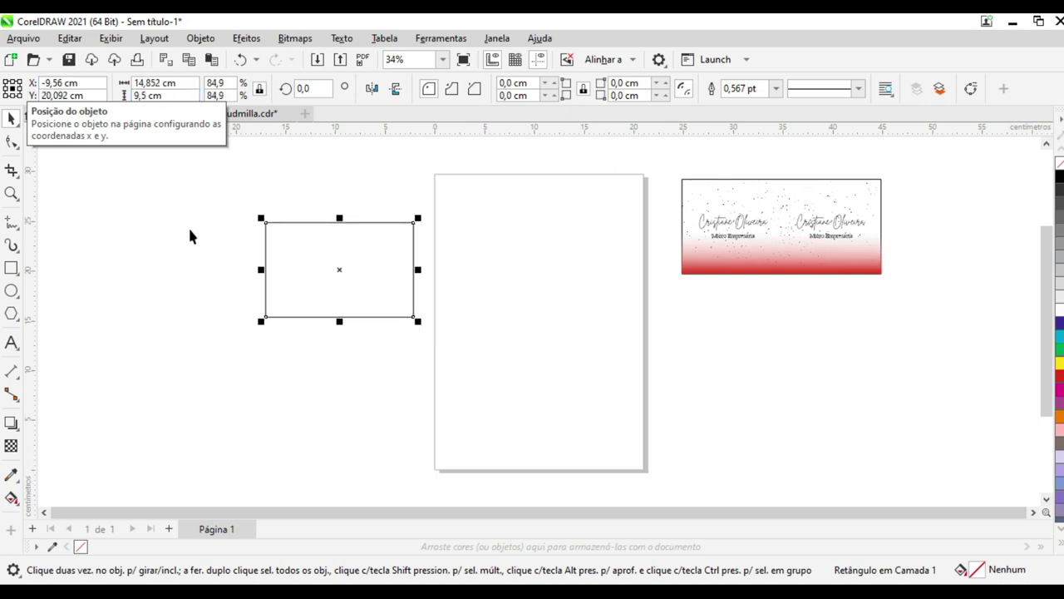
Unlock the rectangle's aspect ratio and set its width back to 20 cm
click(323, 275)
click(305, 222)
click(259, 90)
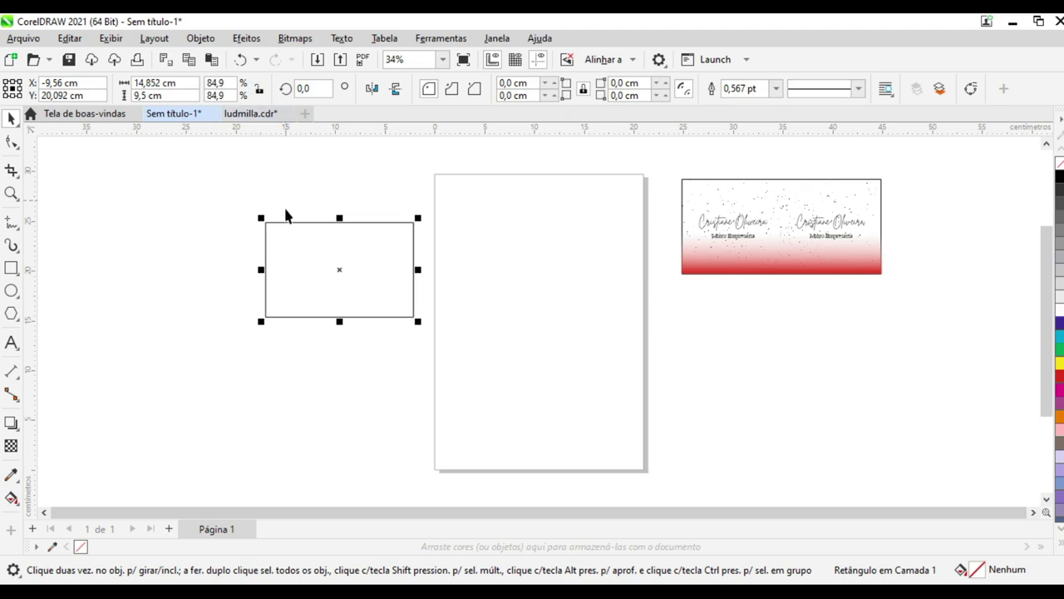
click(175, 83)
text(20)
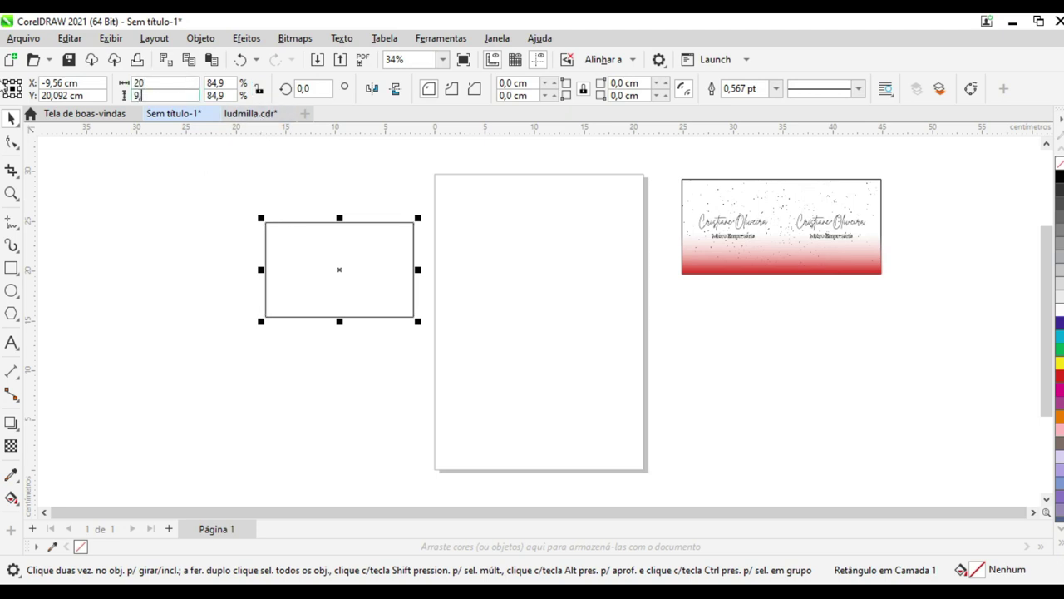
key(Return)
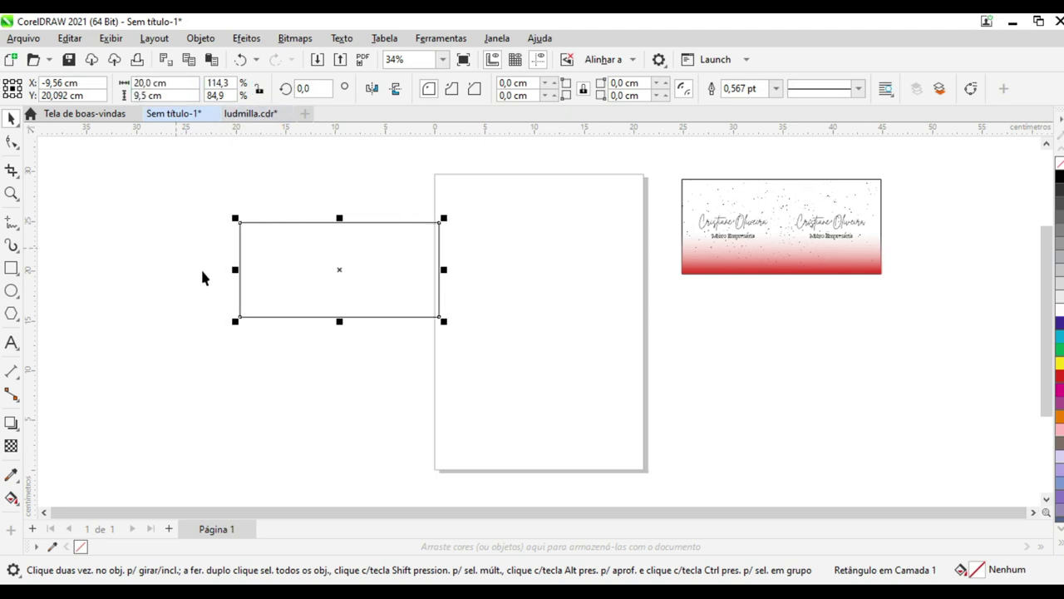
Move the rectangle to the top of the page, discarding the duplicate
drag(309, 297, 519, 344)
key(ctrl+r)
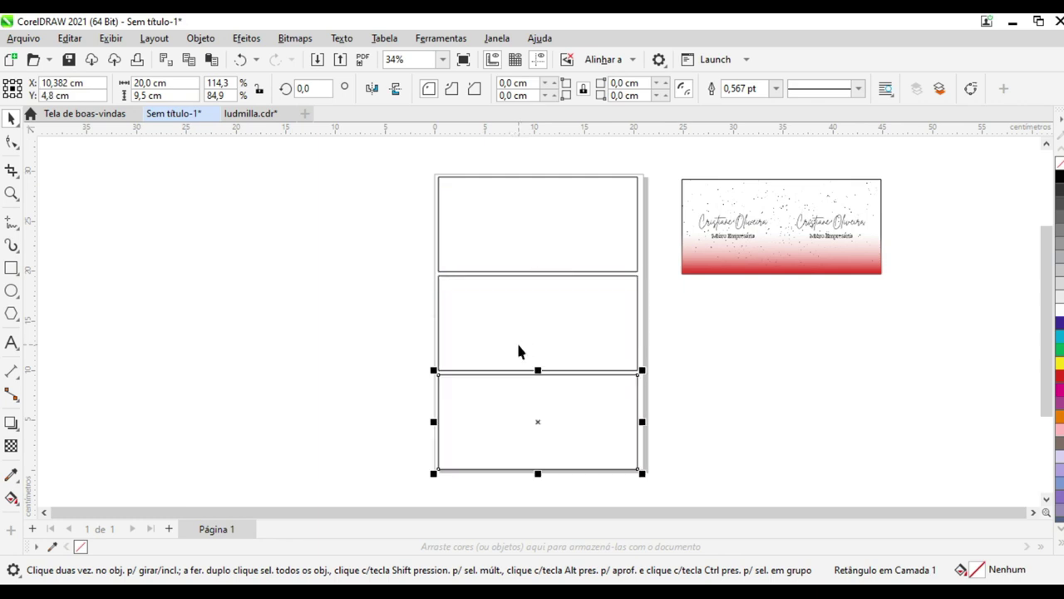
key(Delete)
key(Delete)
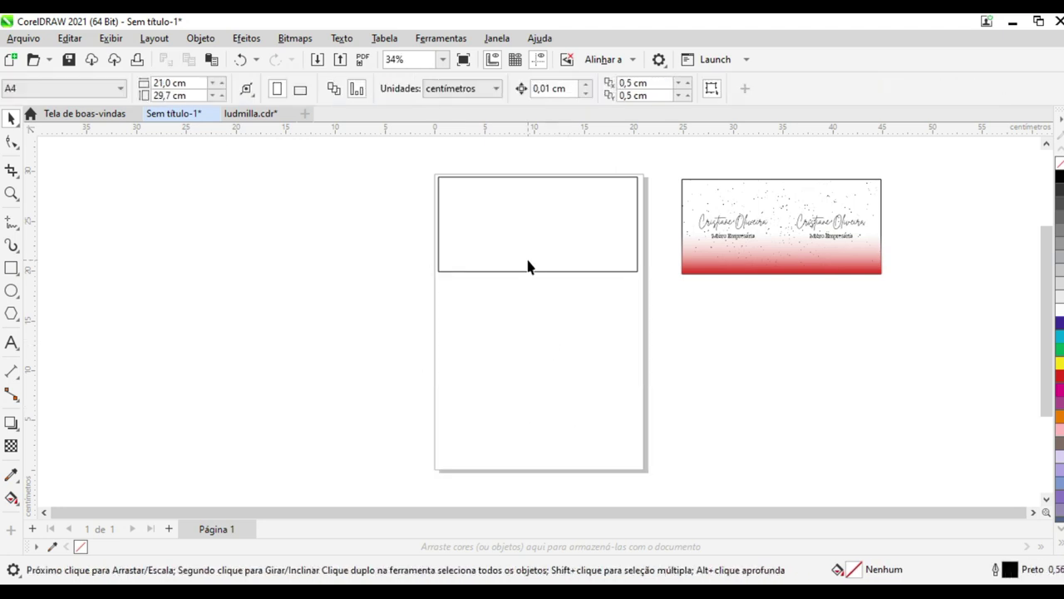
Widen the top rectangle to 21 cm
click(527, 271)
click(152, 83)
text(21)
key(Return)
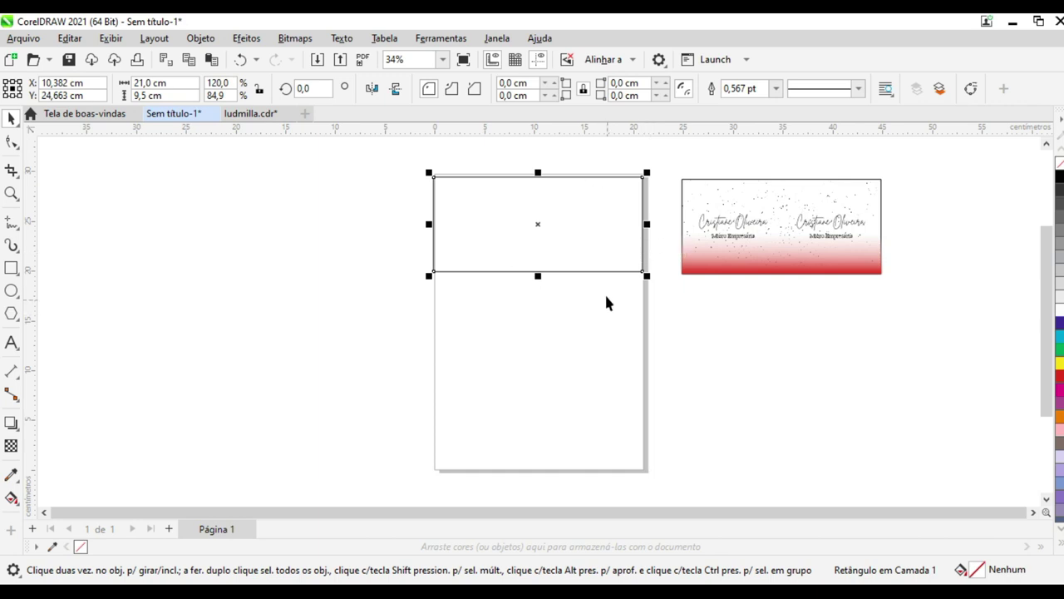
Try landscape orientation, delete the extra lower rectangle, and return the page to portrait
click(275, 196)
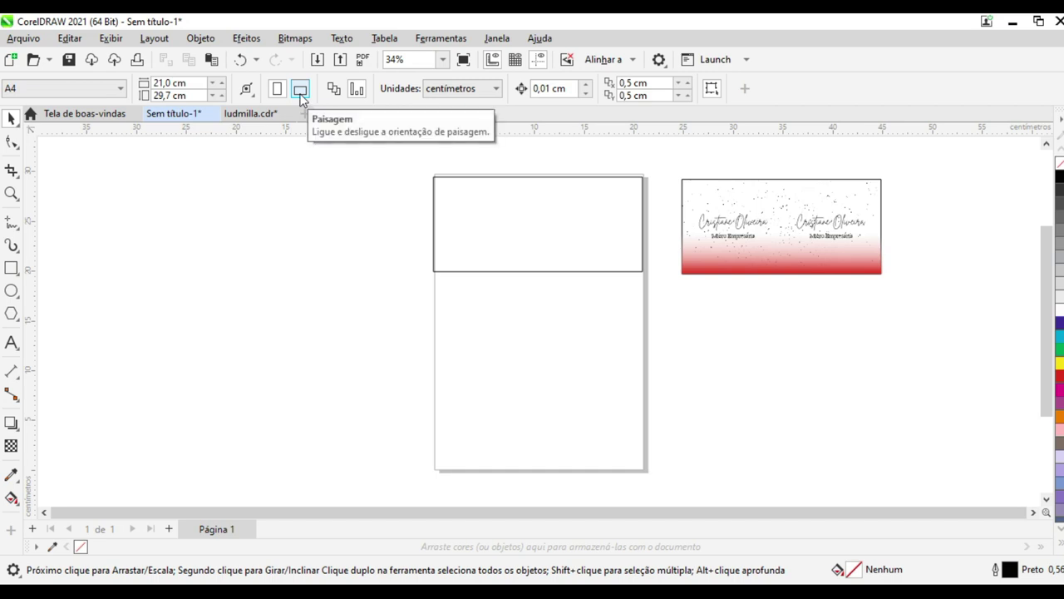
click(300, 91)
drag(534, 218, 517, 374)
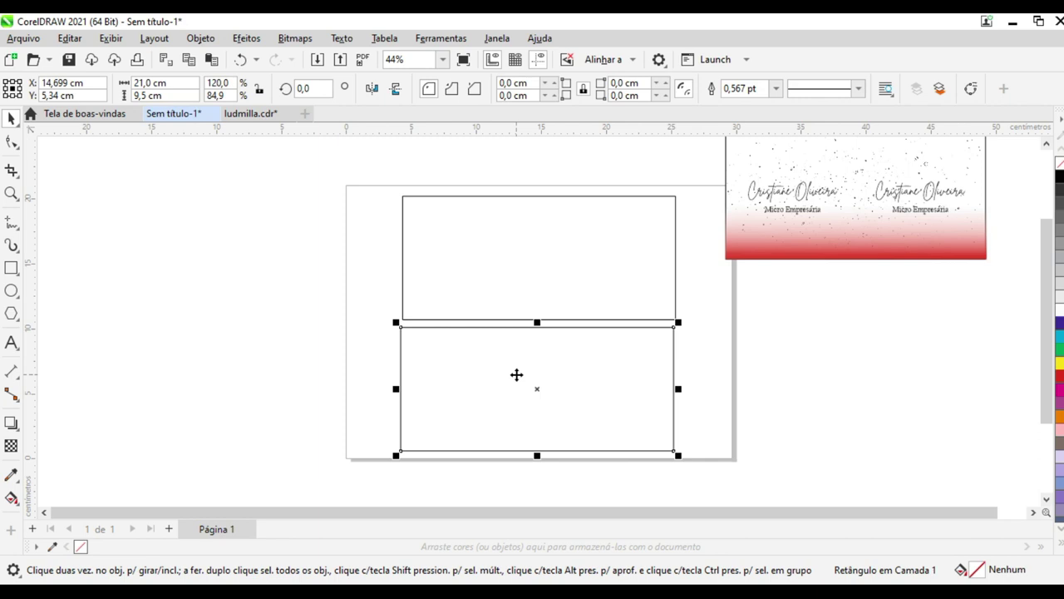
key(Delete)
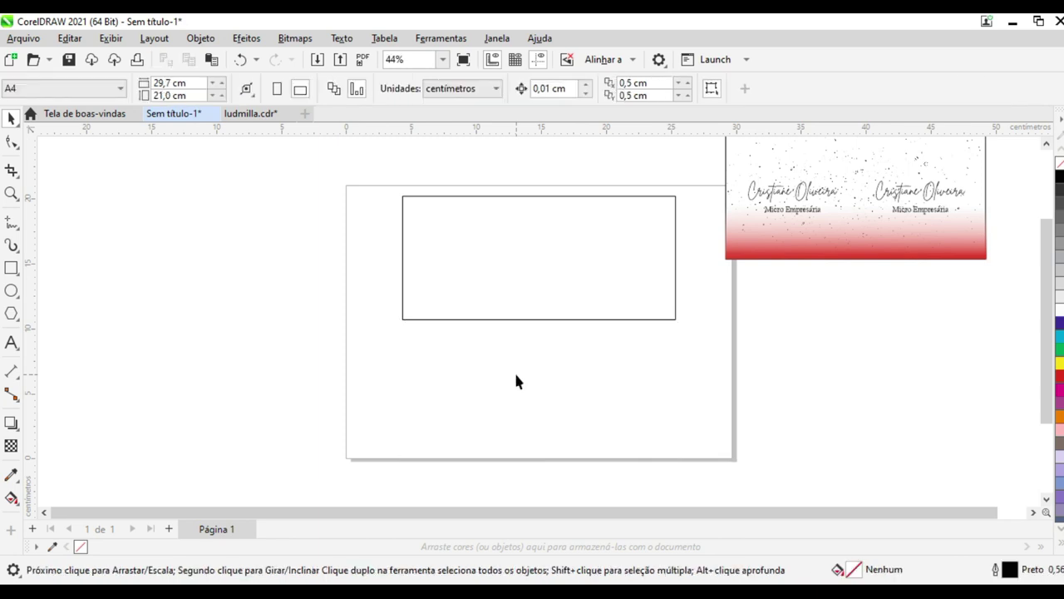
click(277, 88)
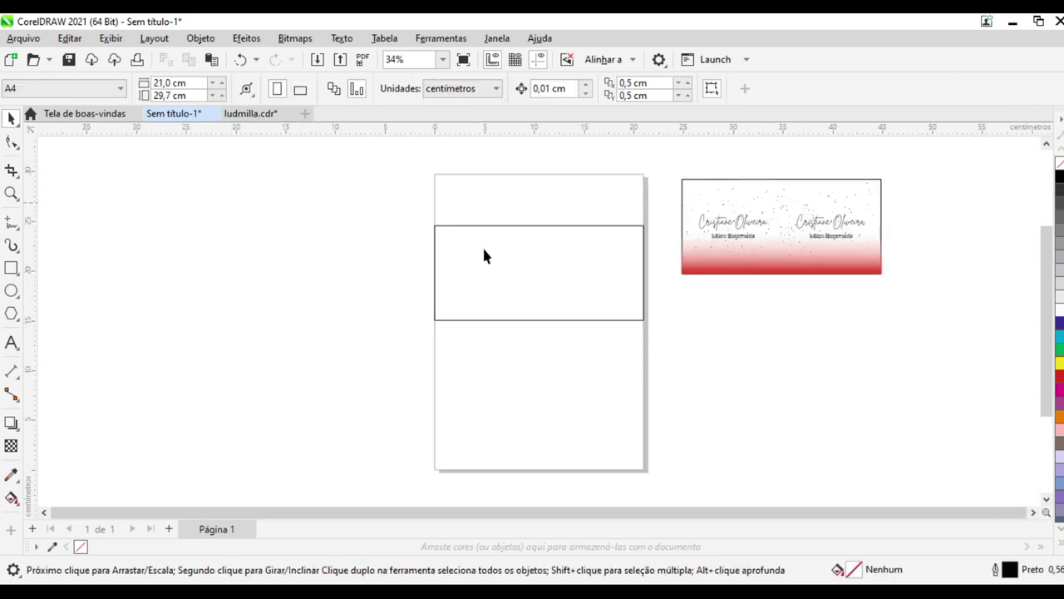
Set the rectangle width back to 20 cm and move it to the page top
click(543, 268)
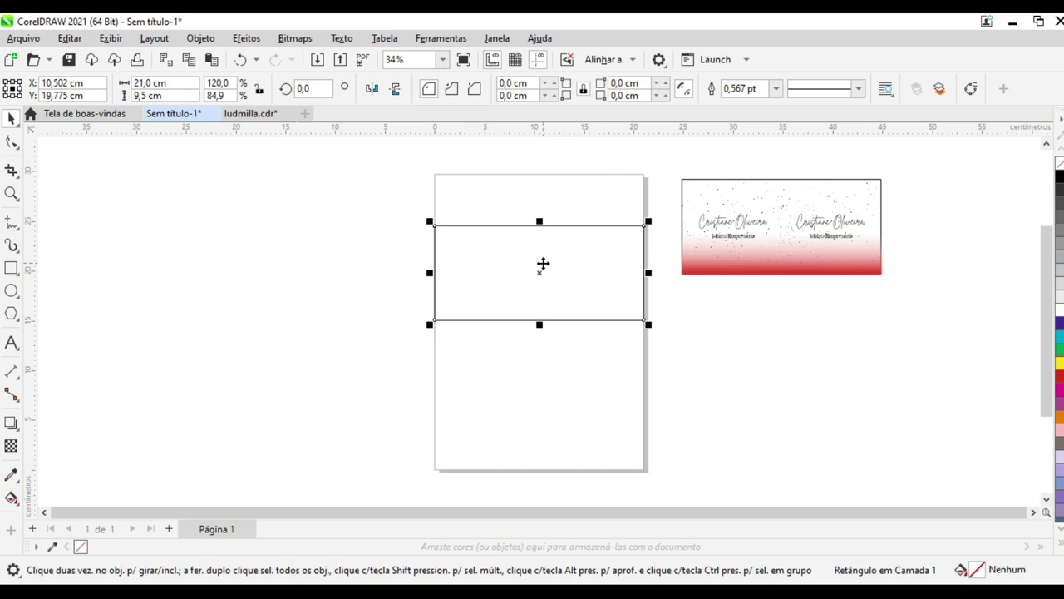
click(154, 95)
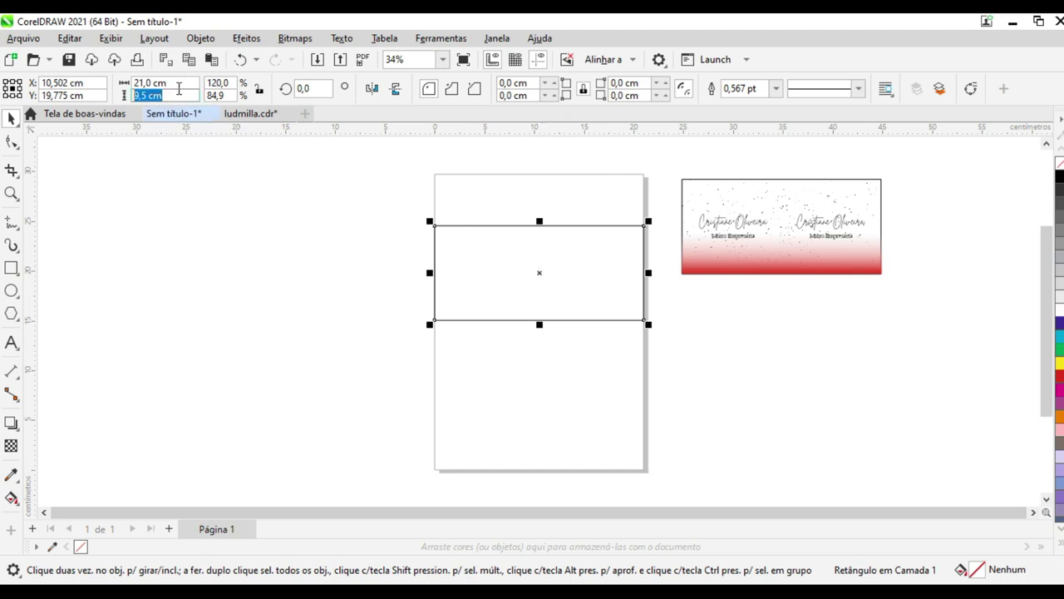
key(shift+Tab)
text(20)
key(Return)
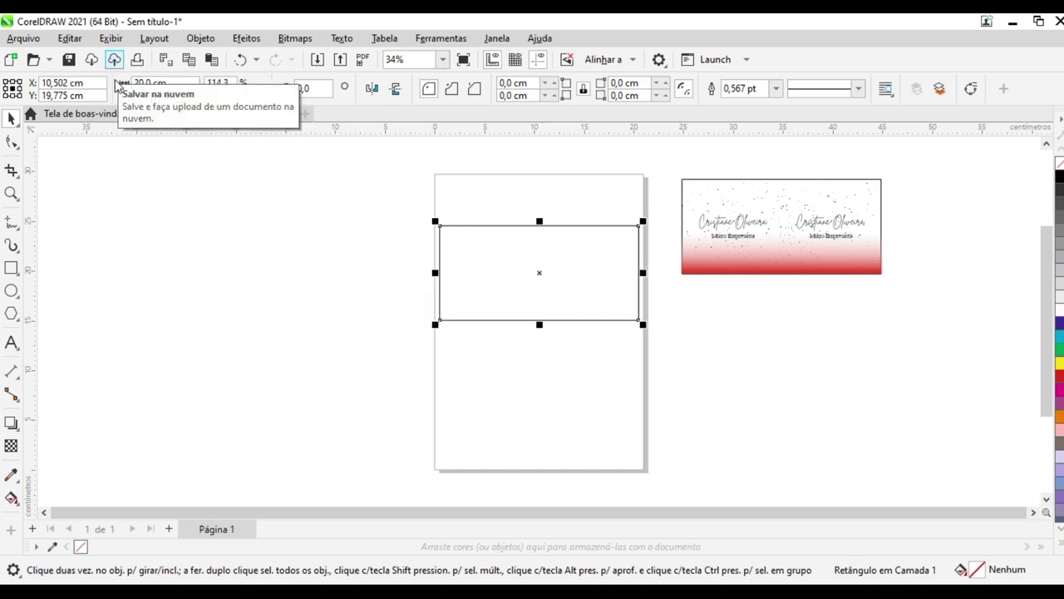
drag(541, 271, 534, 231)
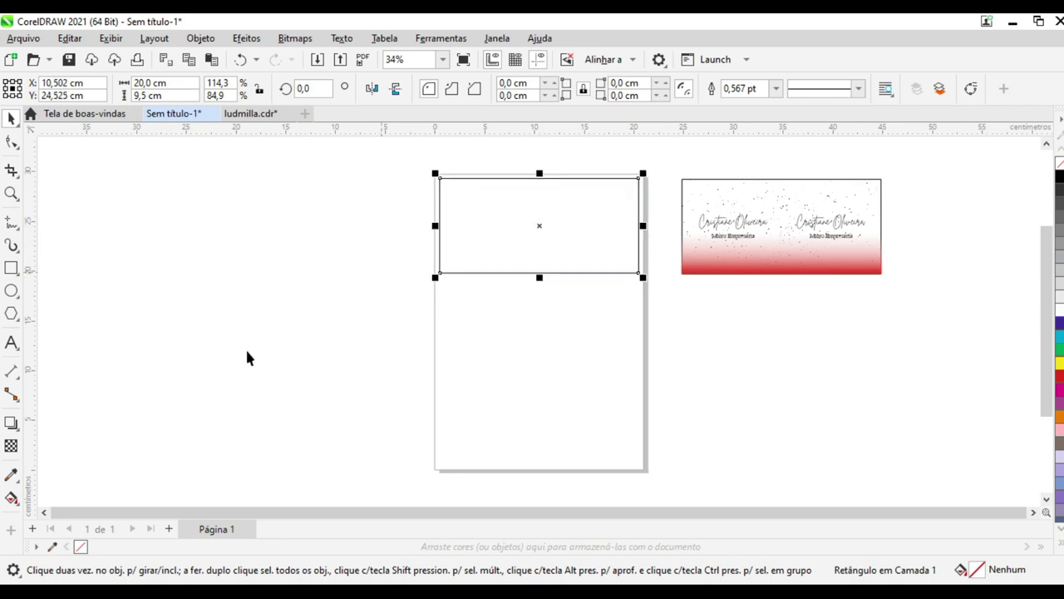
Place an unfilled copy left of the page and fill the page-top rectangle red
click(1059, 379)
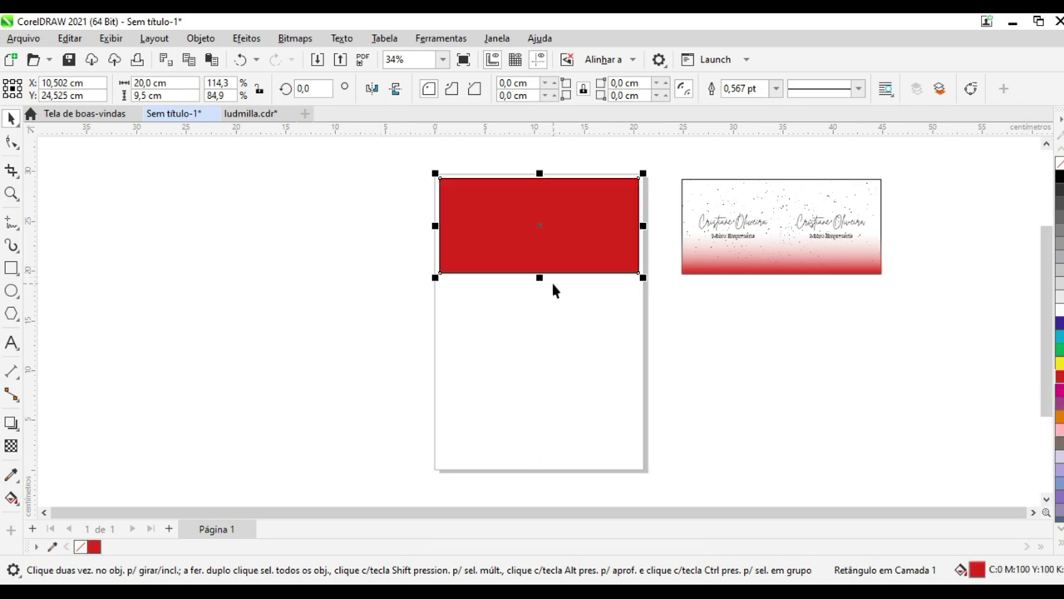
key(ctrl+z)
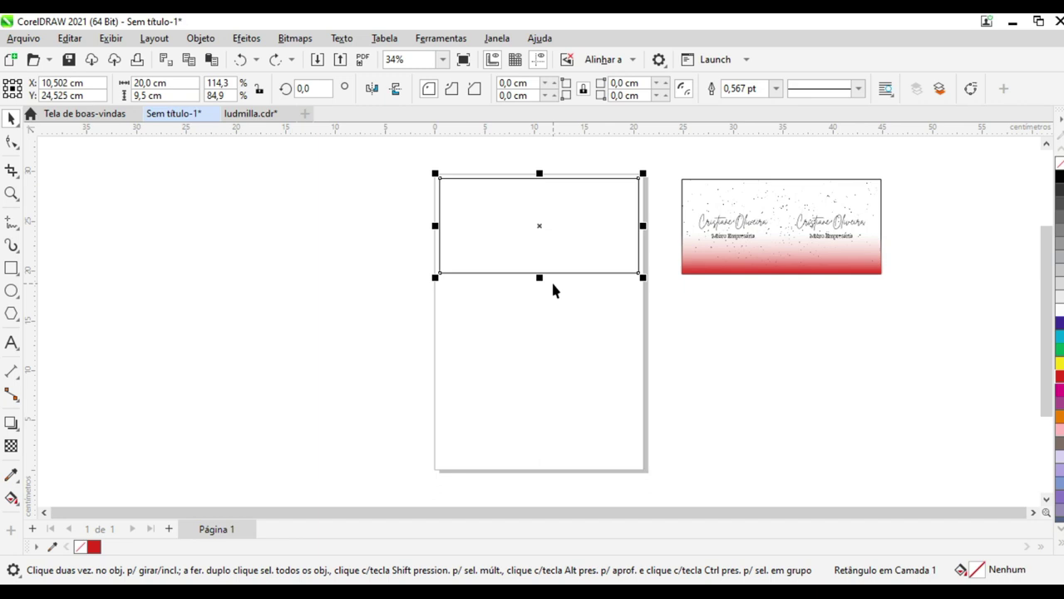
drag(552, 230, 296, 225)
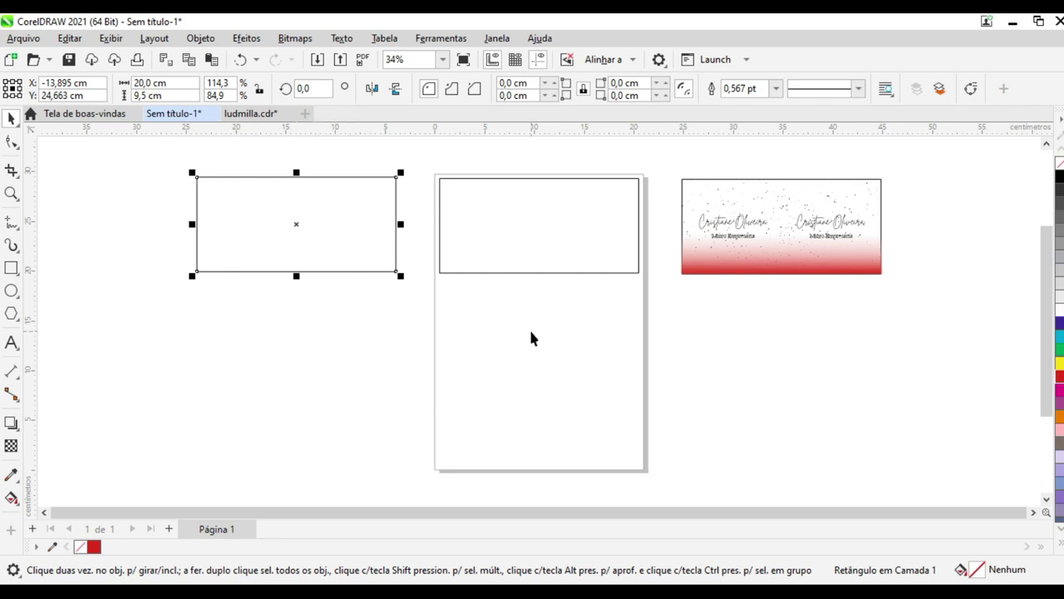
click(517, 247)
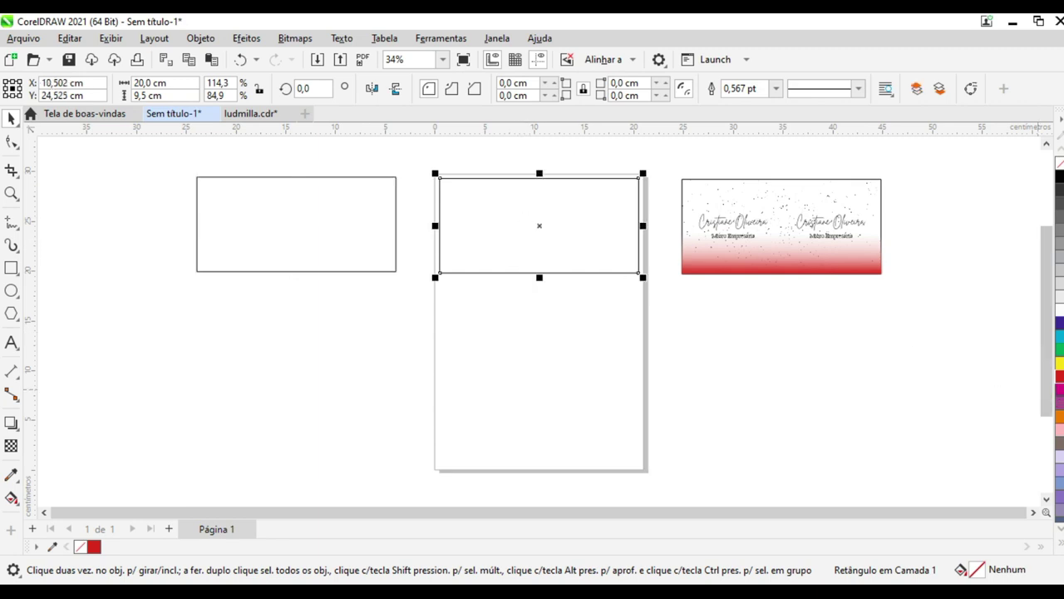
click(1059, 377)
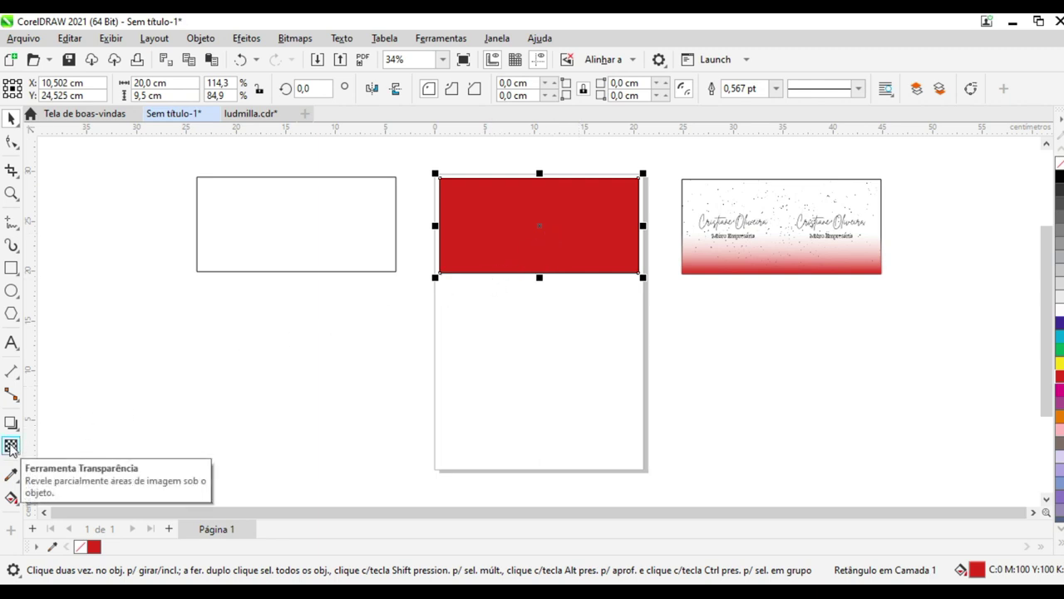
Give the red rectangle a linear transparency, solid red at the bottom fading clear upward
click(10, 448)
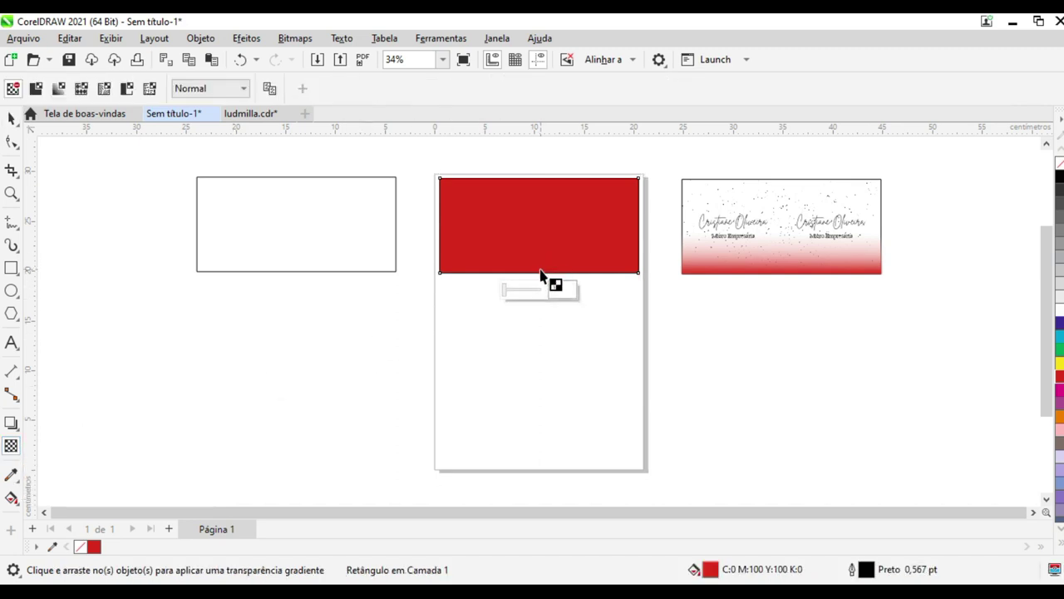
drag(539, 274, 539, 218)
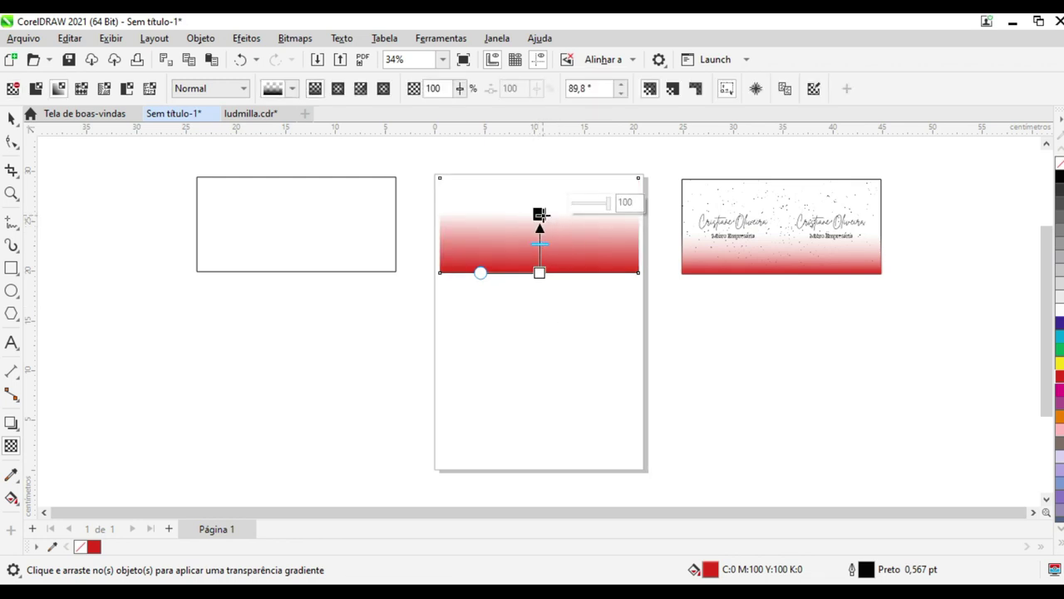
mouse_move(540, 214)
mouse_down()
mouse_move(562, 225)
mouse_move(511, 225)
mouse_move(544, 230)
mouse_move(541, 242)
mouse_move(539, 226)
mouse_up()
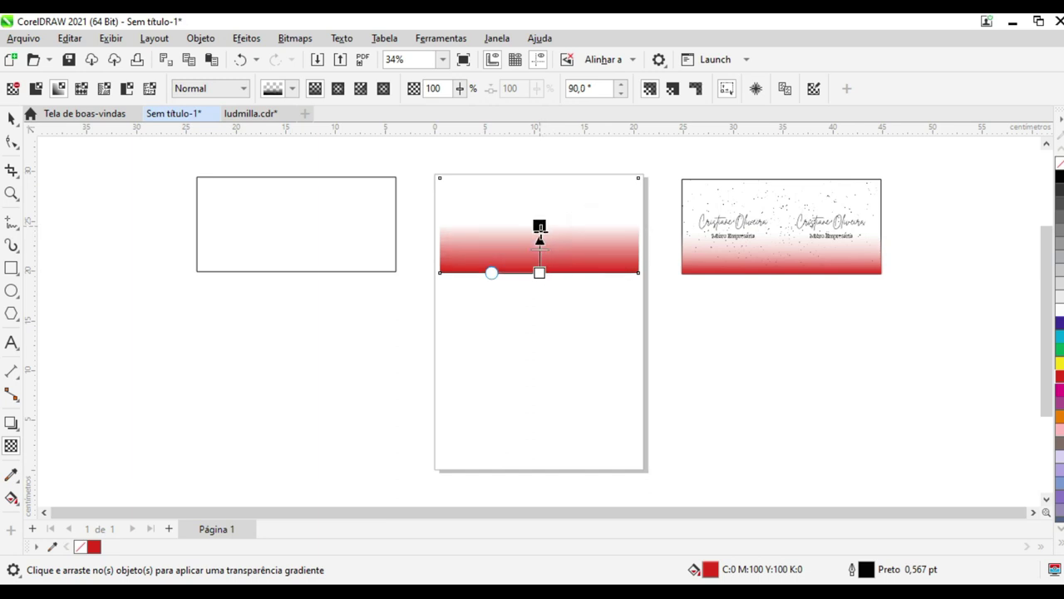
drag(539, 226, 540, 236)
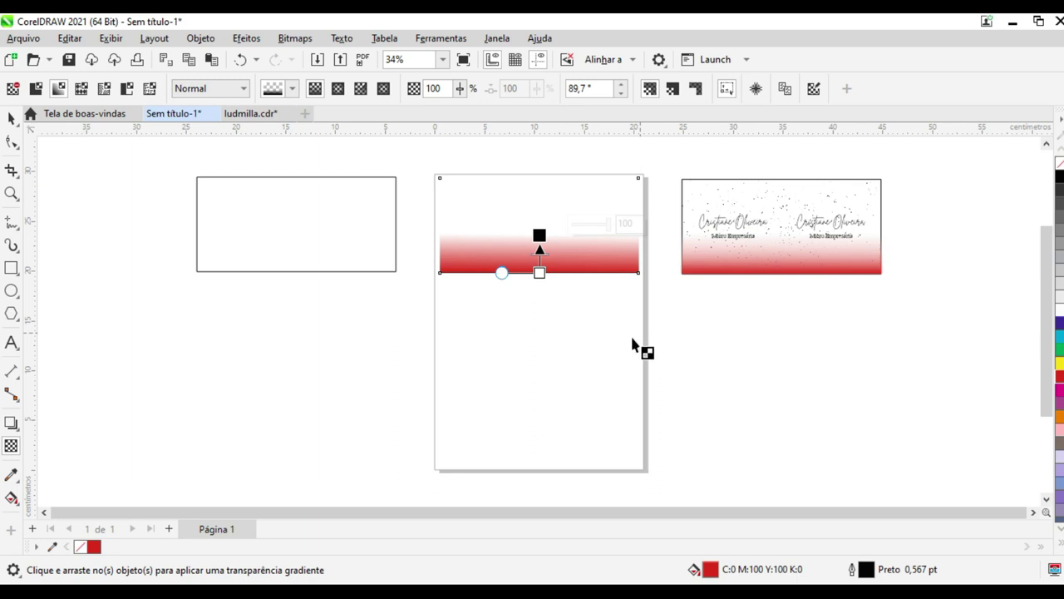
click(10, 120)
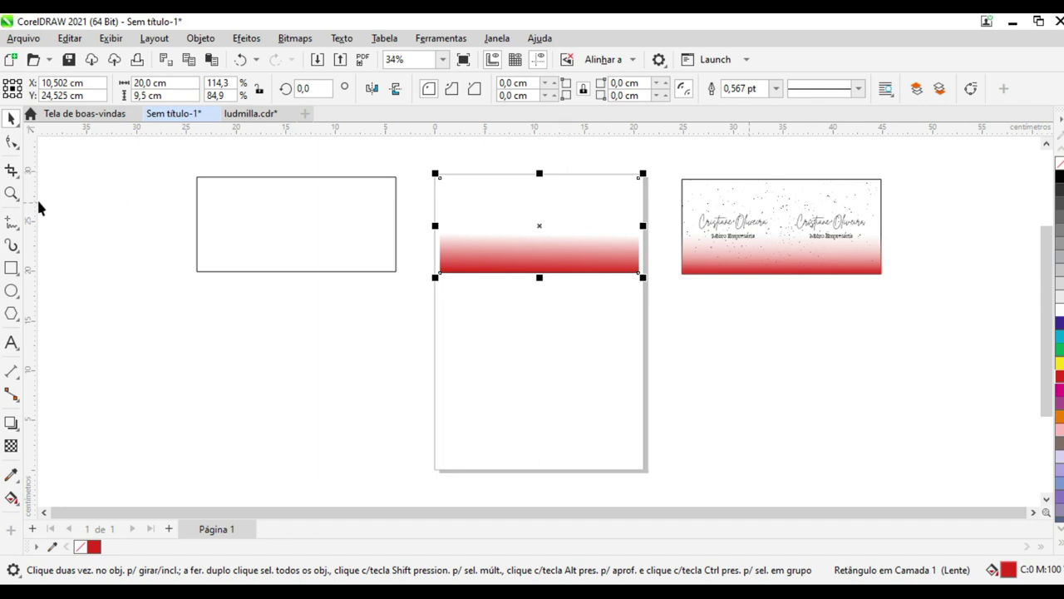
Zoom into the reference card's speckles, zoom back out, and switch to the browser
click(11, 192)
drag(748, 225, 749, 227)
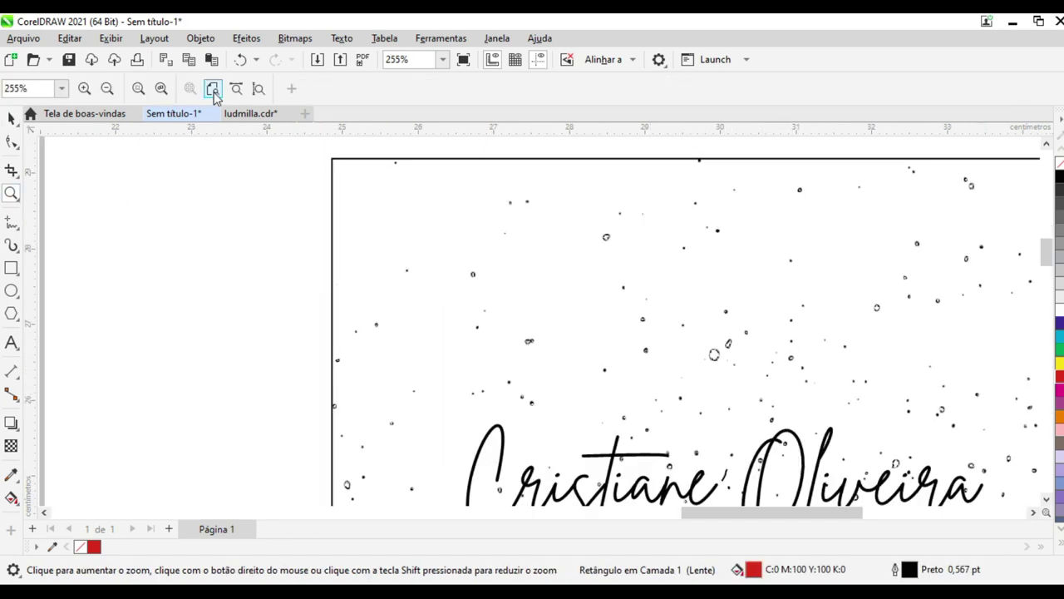
click(212, 88)
click(12, 118)
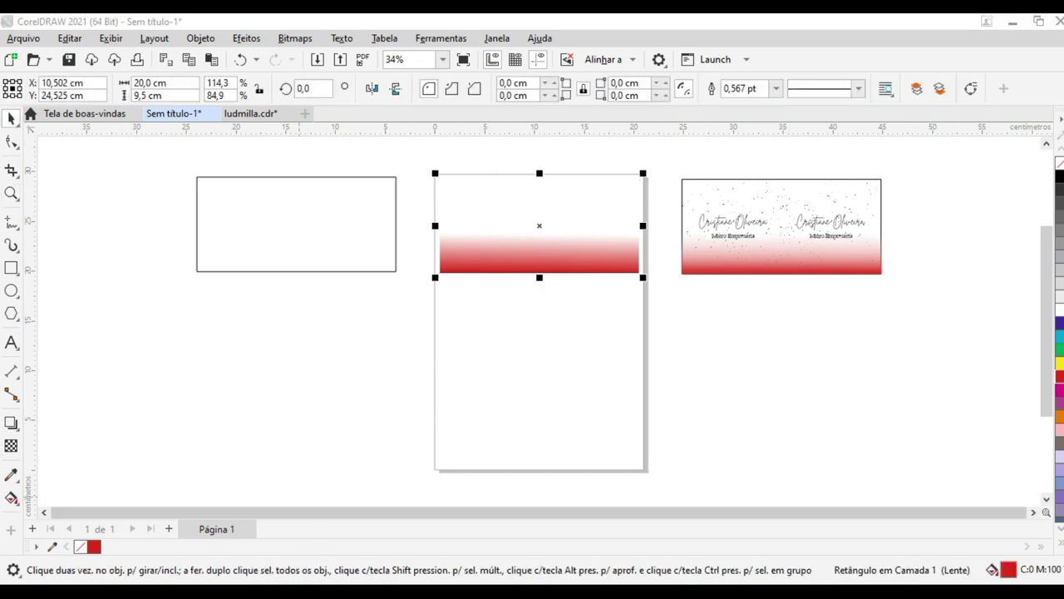
key(alt+Tab)
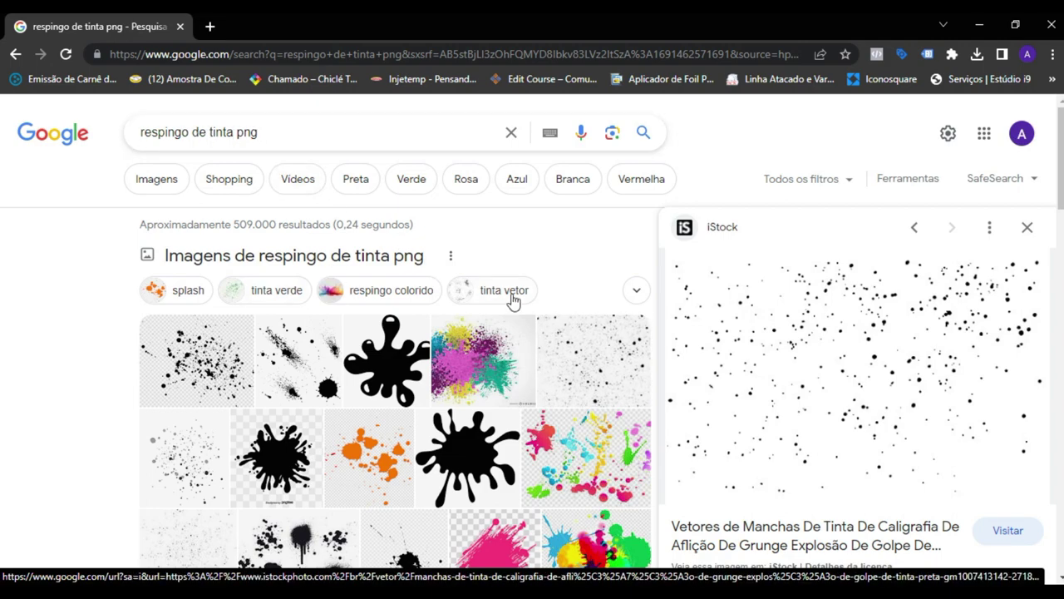
Copy the iStock black ink-splatter image with Copiar imagem and return to CorelDRAW
scroll(937, 430, down, 6)
scroll(940, 442, up, 6)
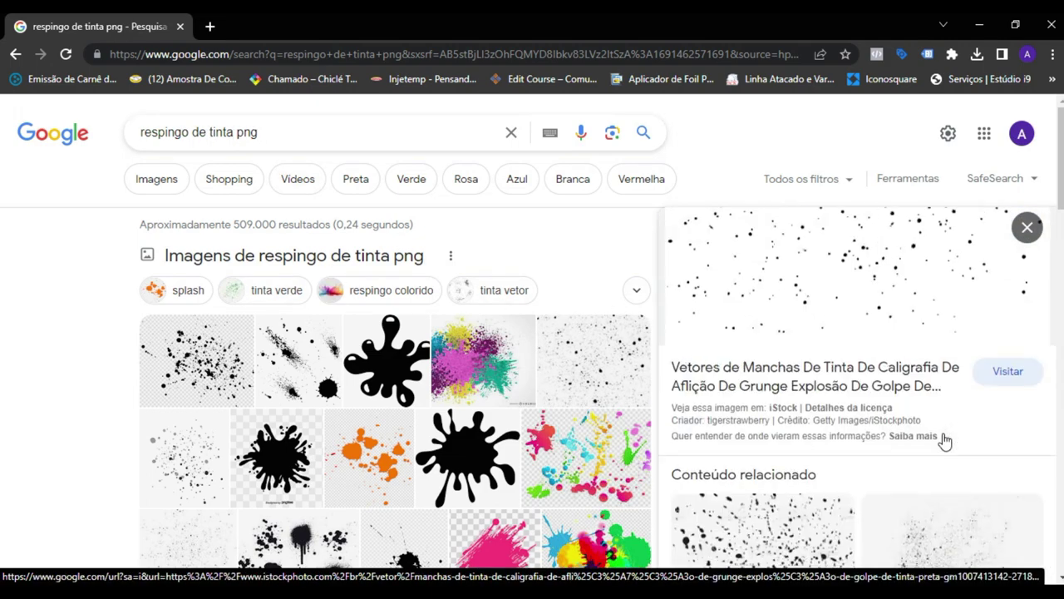
right_click(821, 325)
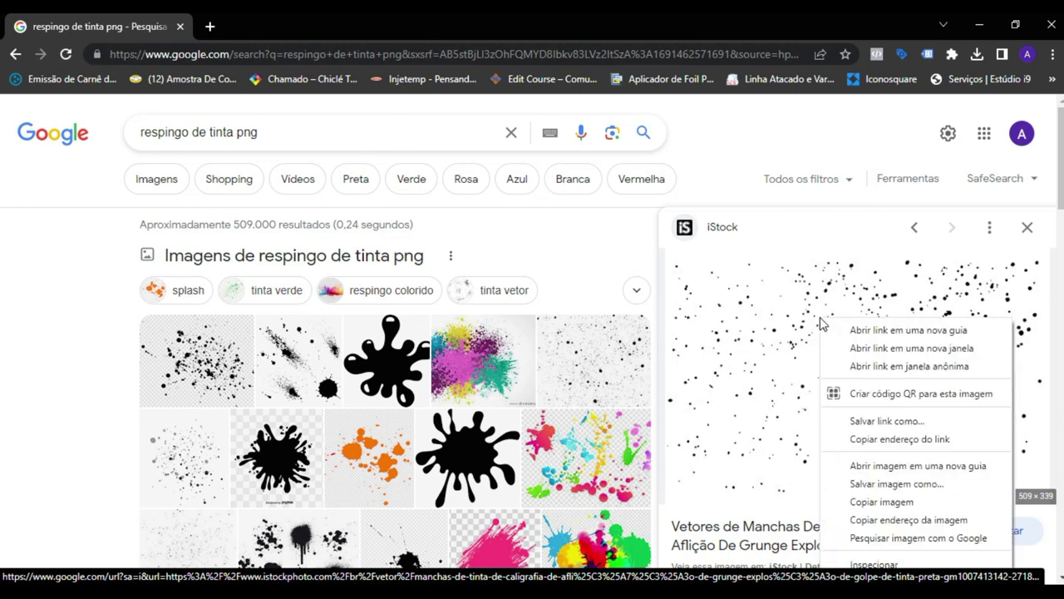
click(882, 504)
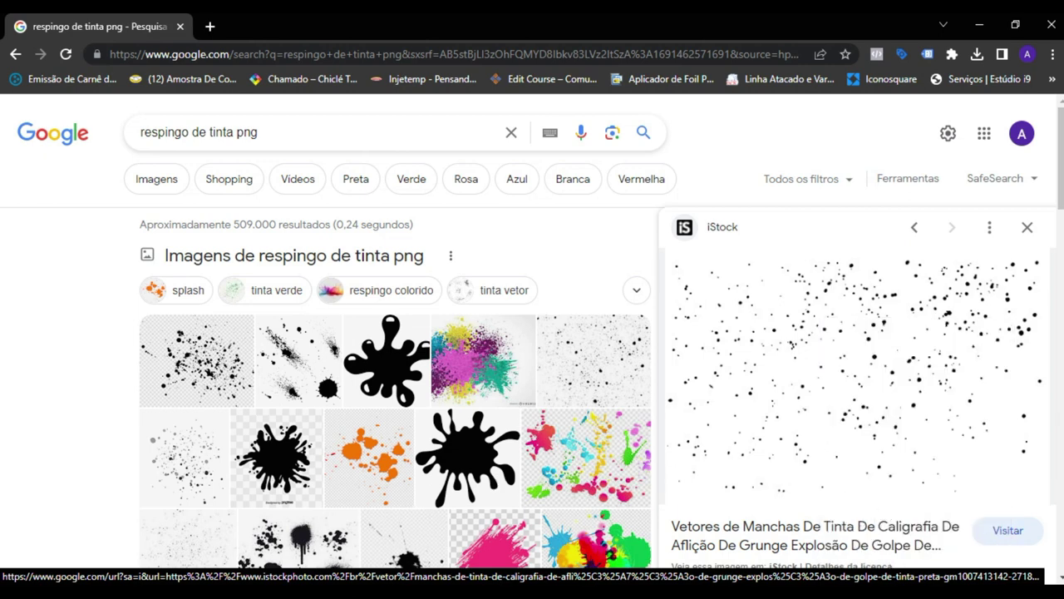
mouse_move(415, 569)
click(363, 549)
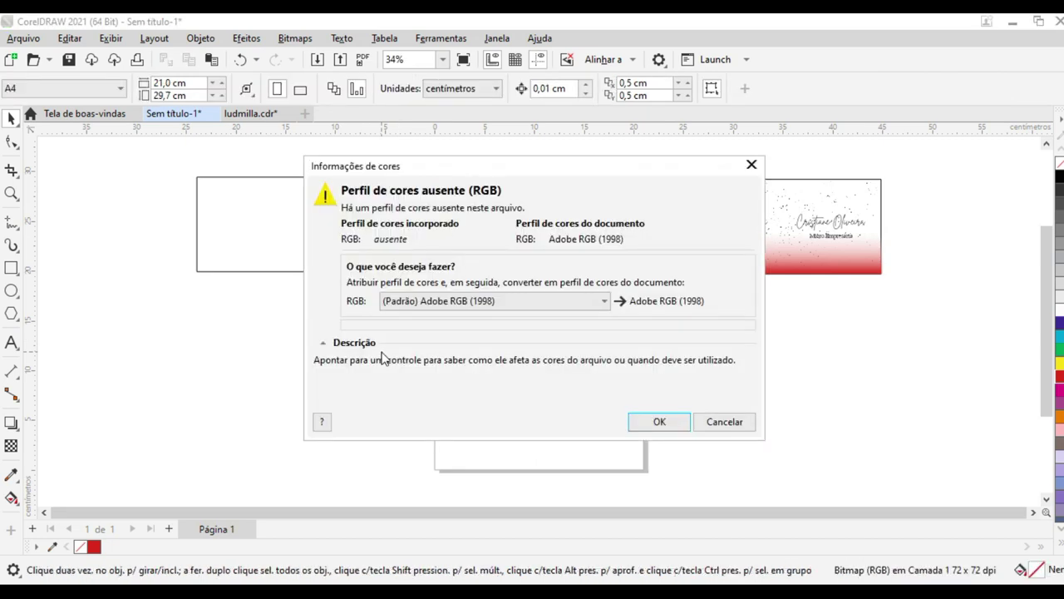
Accept the colour profile prompt and drag the pasted splatter bitmap onto the page
click(656, 422)
drag(568, 325, 680, 378)
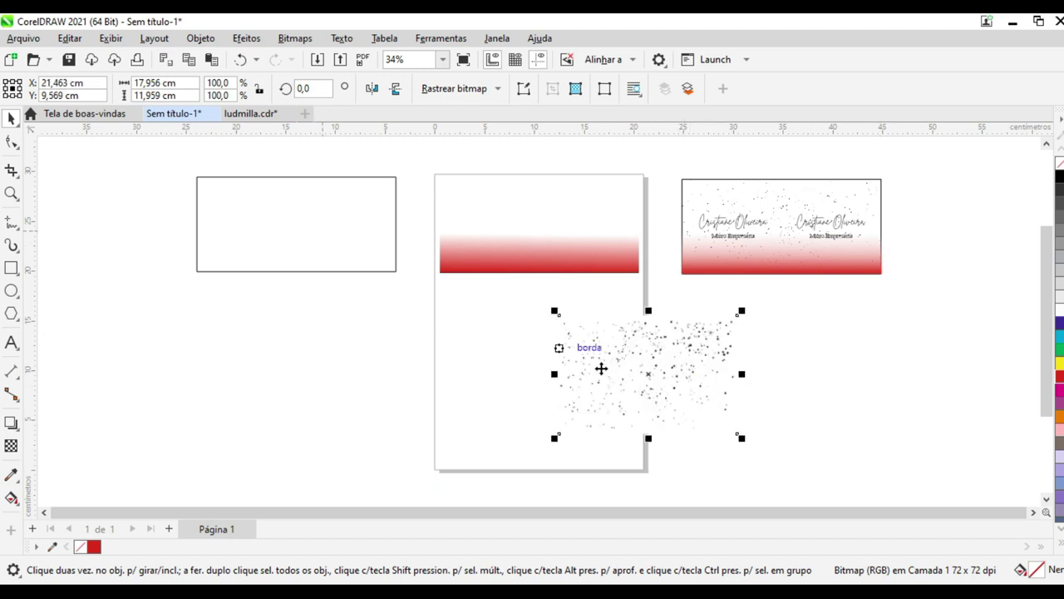
PowerClip the splatter image inside the empty off-page 20 × 9,5 cm rectangle
right_click(650, 366)
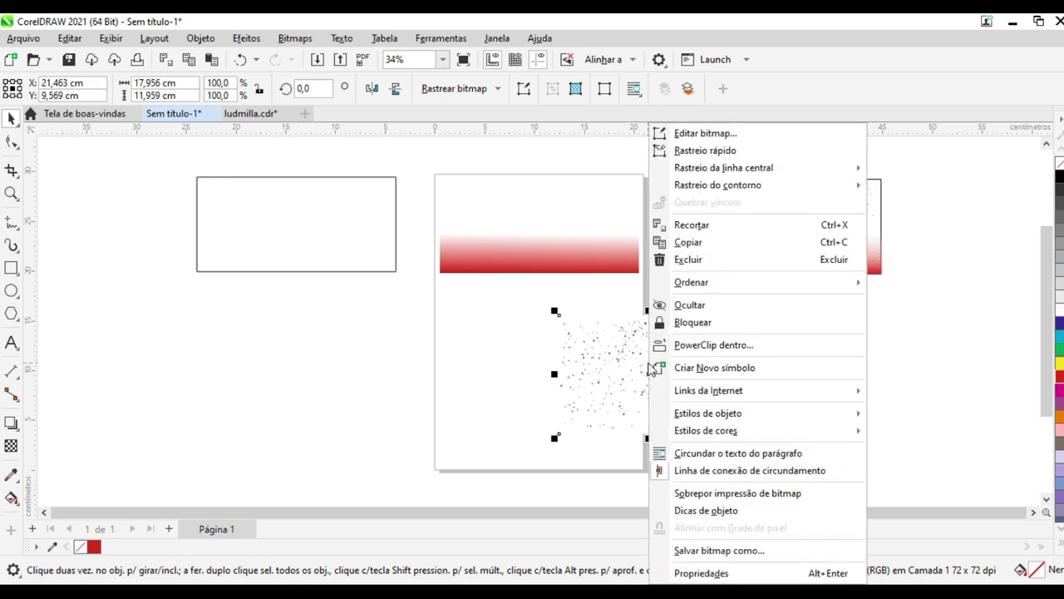
click(671, 345)
click(301, 209)
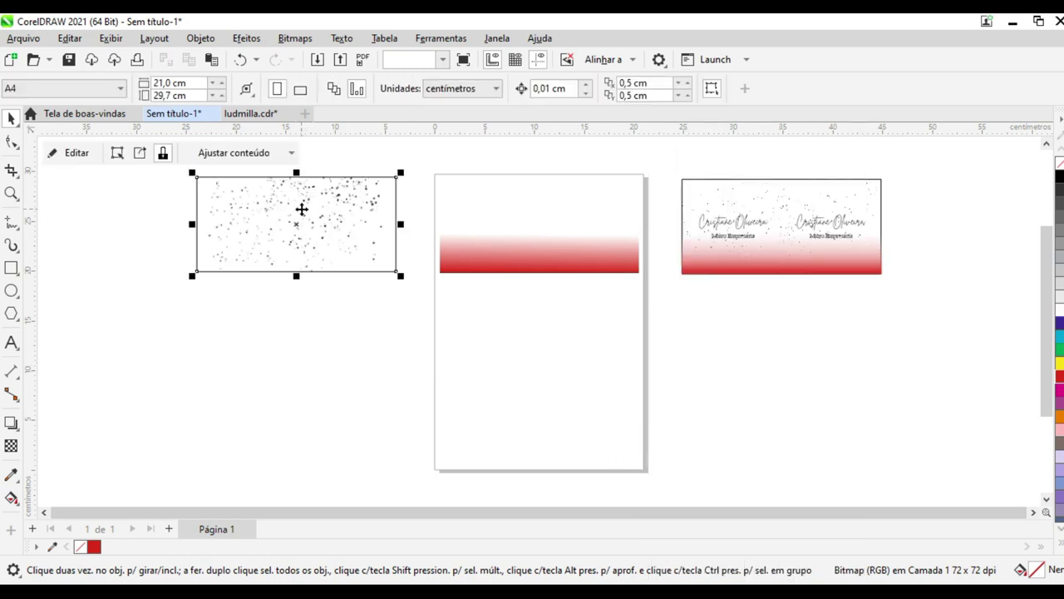
click(318, 249)
drag(319, 249, 338, 260)
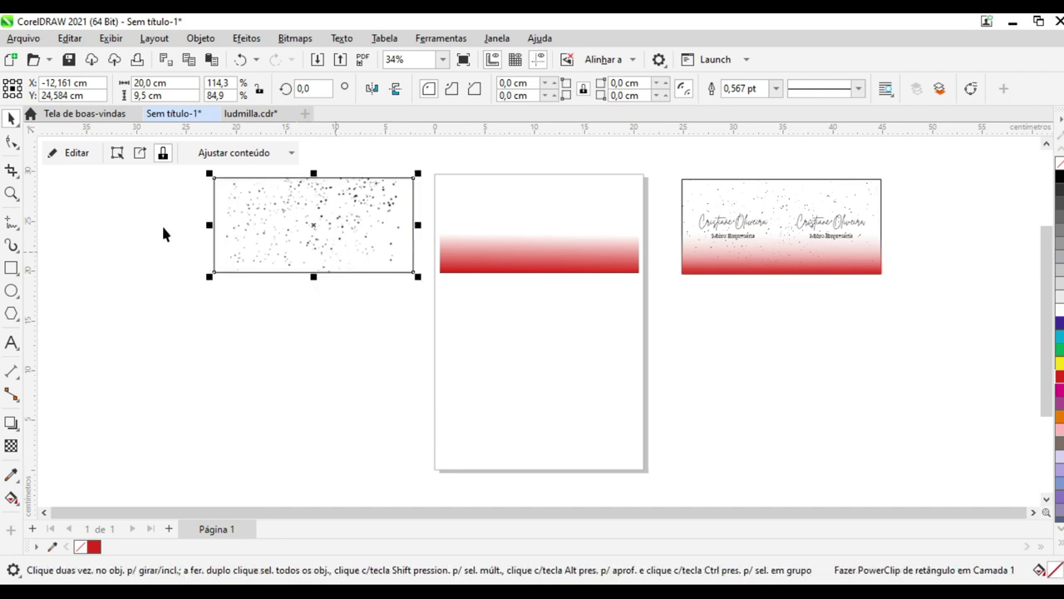
Centre-align the clipped rectangle exactly over the red gradient band
click(187, 165)
drag(648, 297, 650, 297)
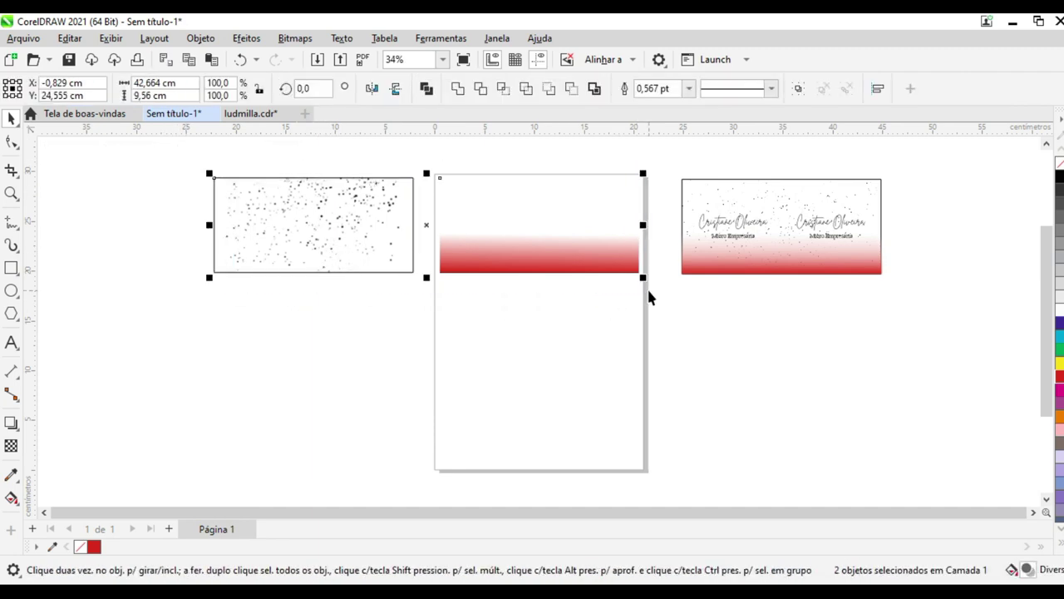
key(c)
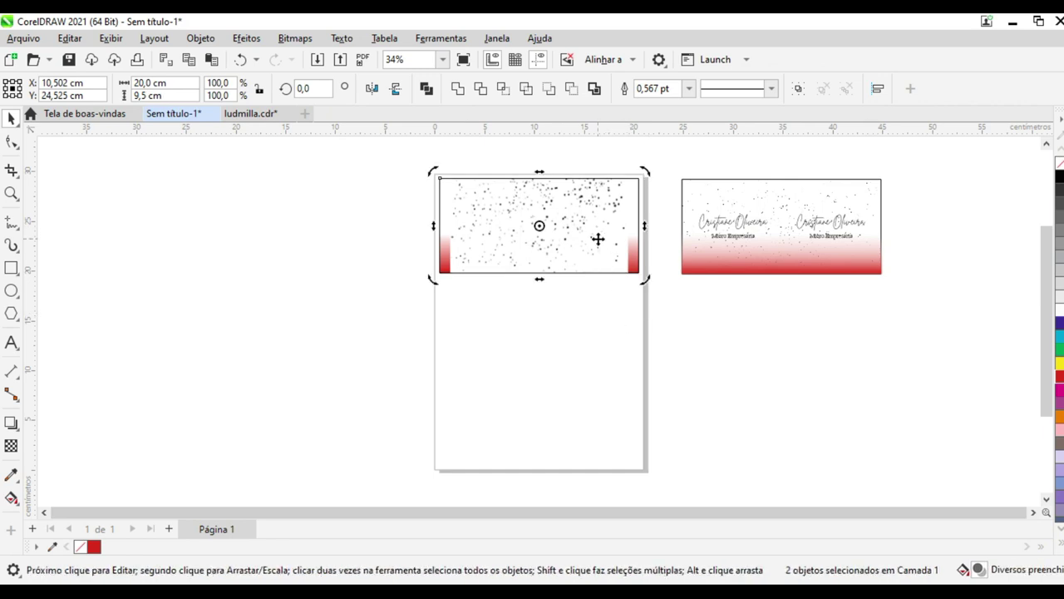
key(Escape)
click(471, 227)
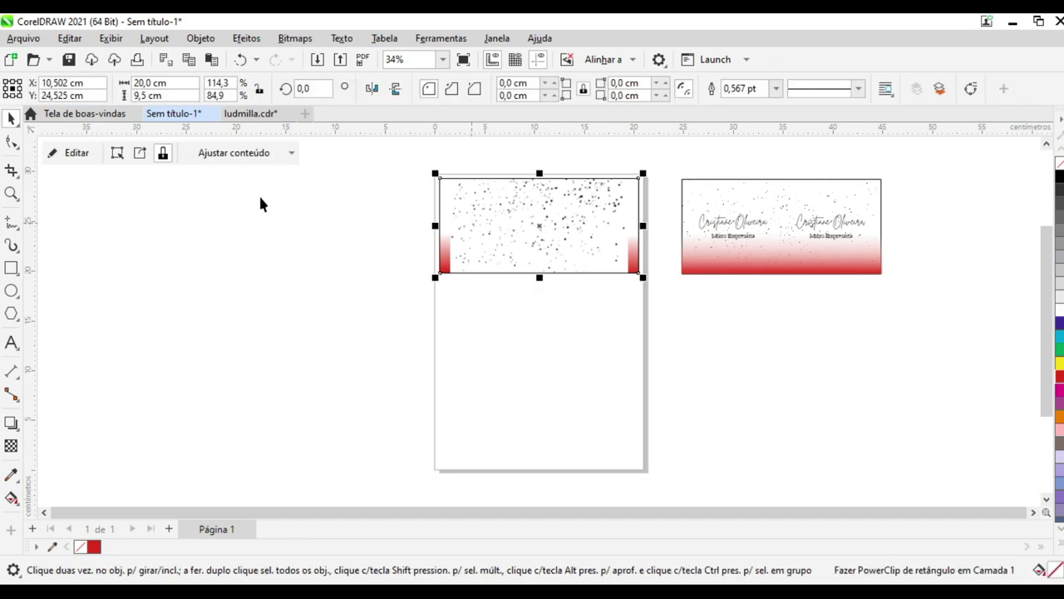
Enlarge the clipped splatter image to about 123% inside its frame
click(77, 154)
drag(632, 289, 657, 315)
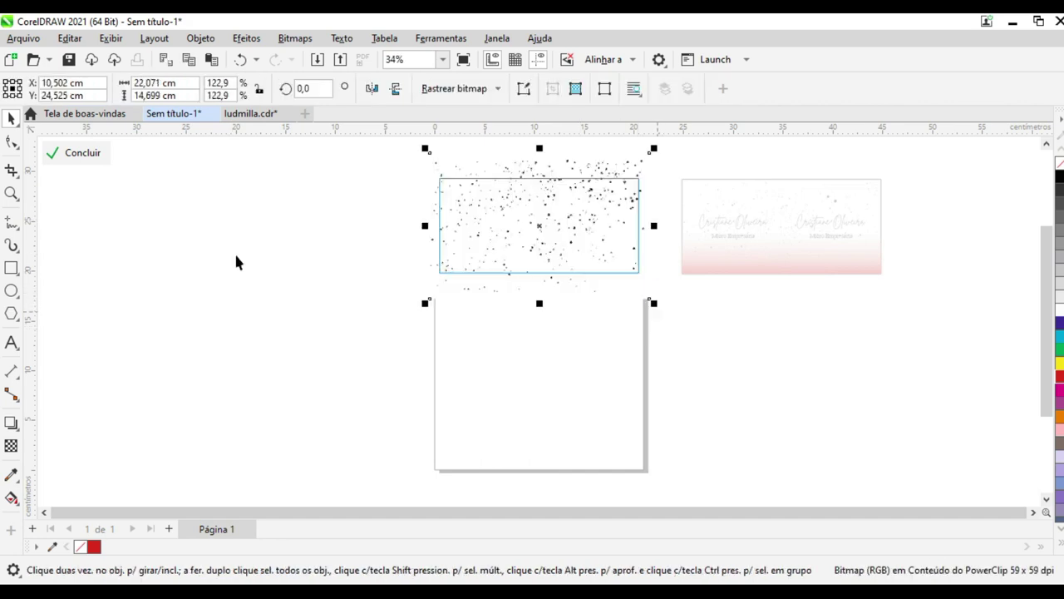
click(90, 155)
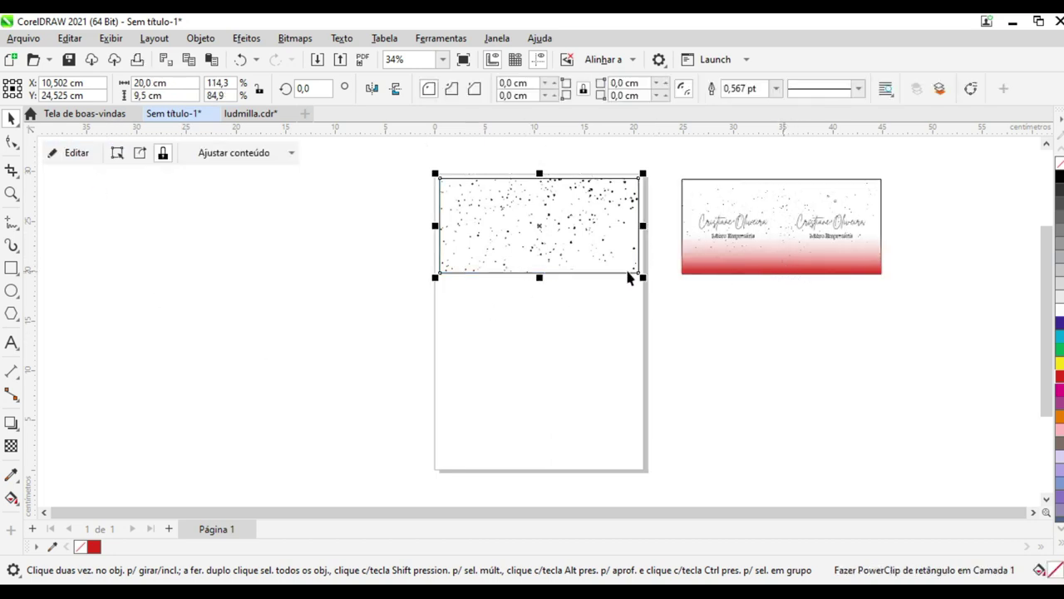
Apply a top-to-bottom gradient transparency to the splatter image inside the clip
click(73, 153)
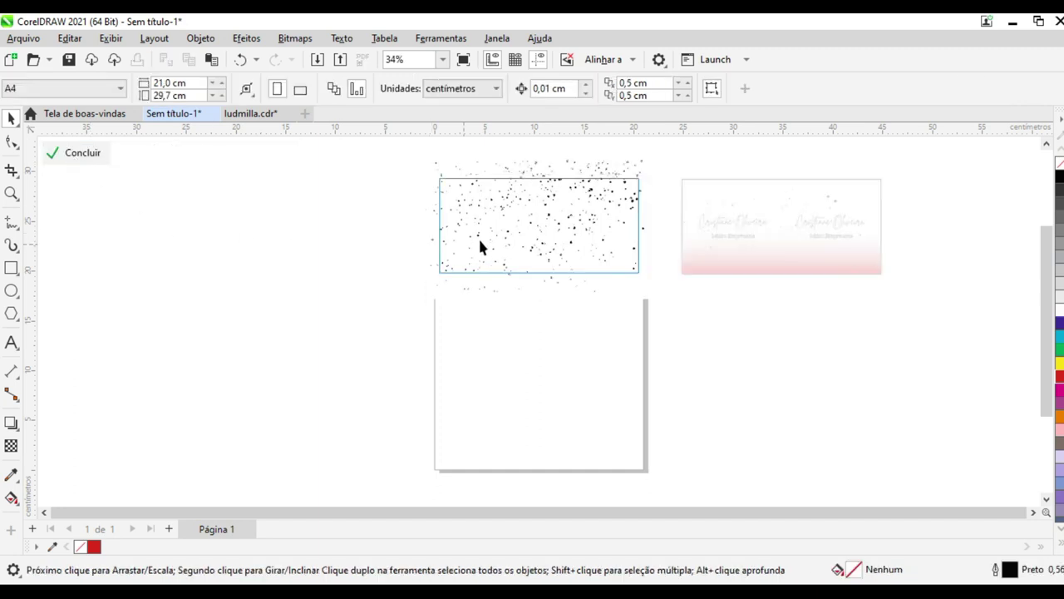
click(537, 217)
click(11, 446)
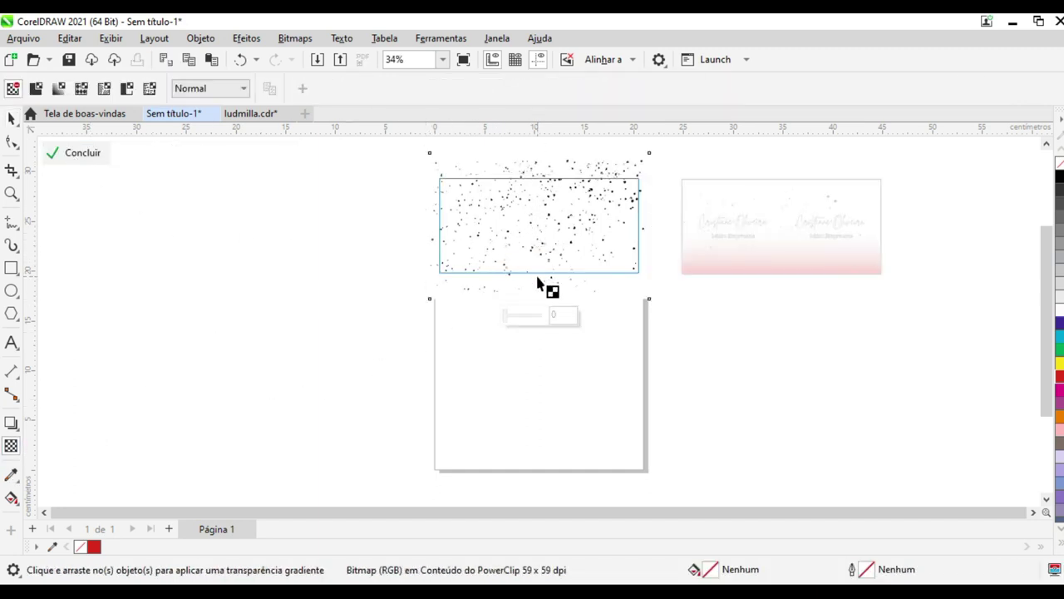
click(532, 208)
drag(533, 165, 533, 241)
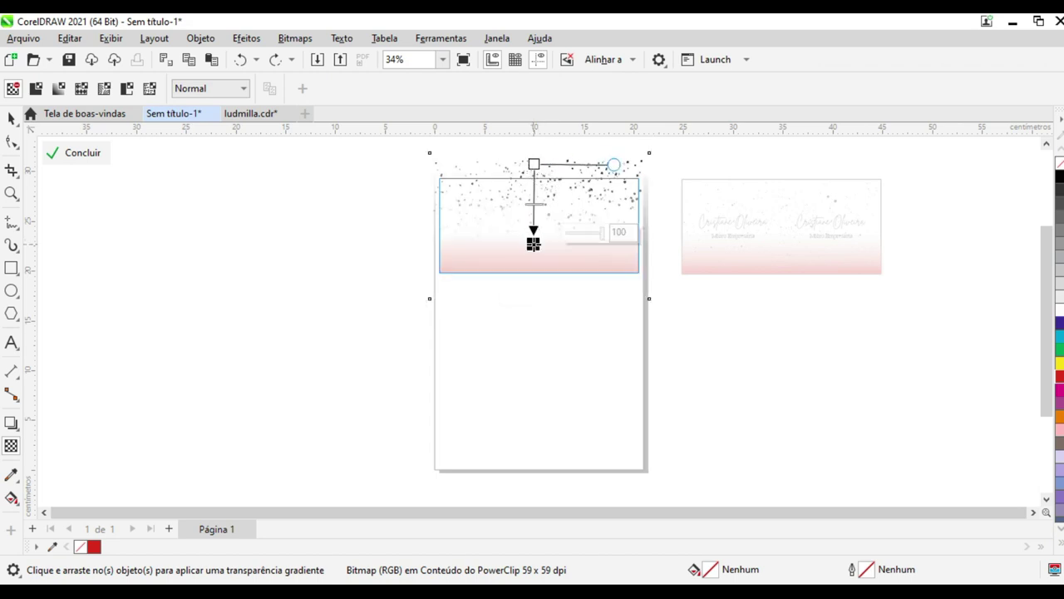
click(87, 155)
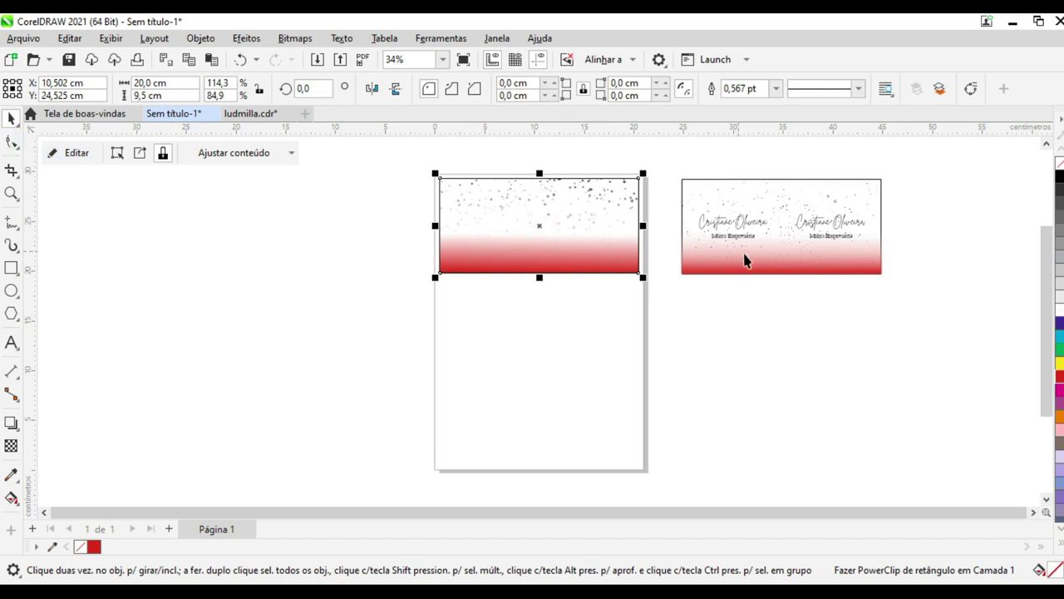
Extend the splatter's transparency fade down to the card's bottom edge
click(81, 156)
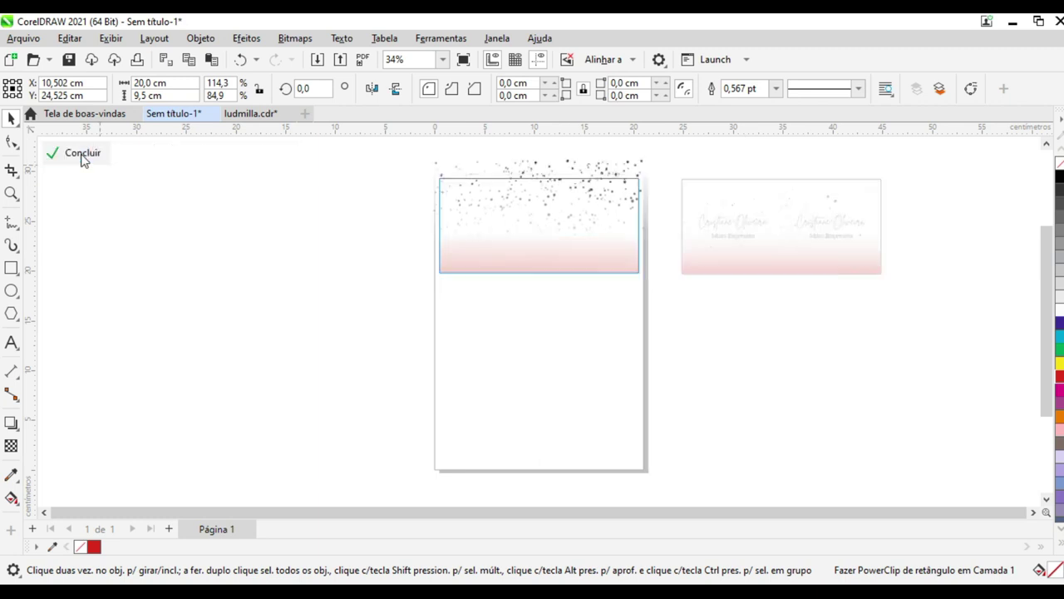
click(535, 220)
click(10, 446)
drag(532, 241, 531, 272)
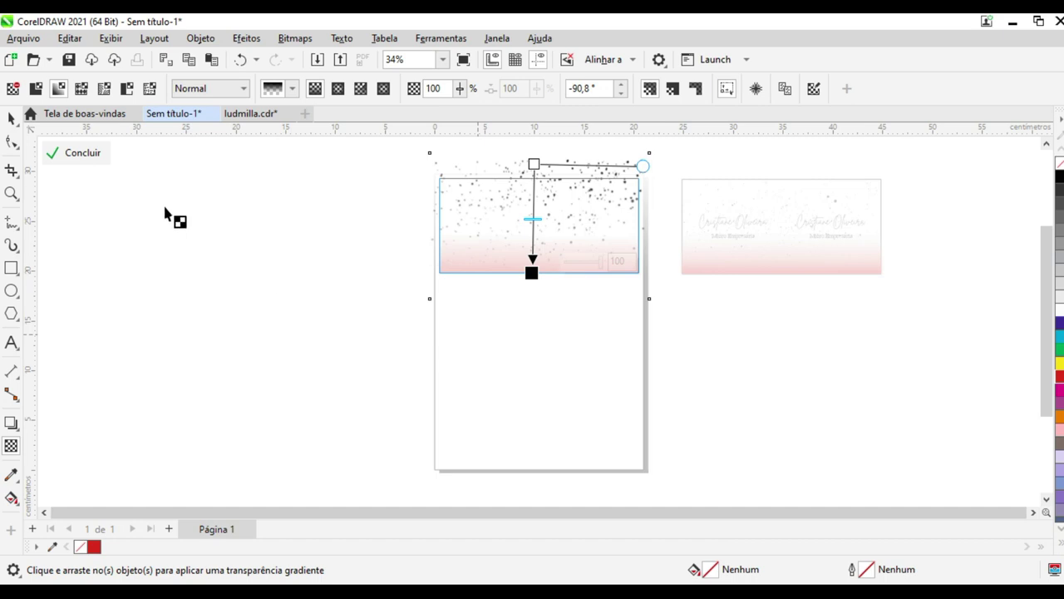
click(91, 158)
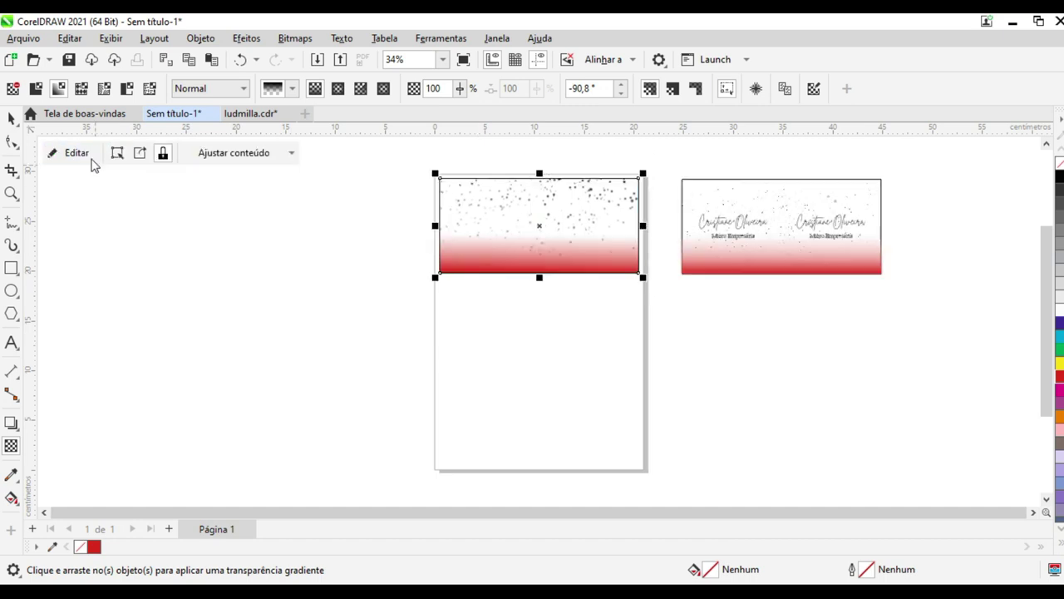
click(203, 323)
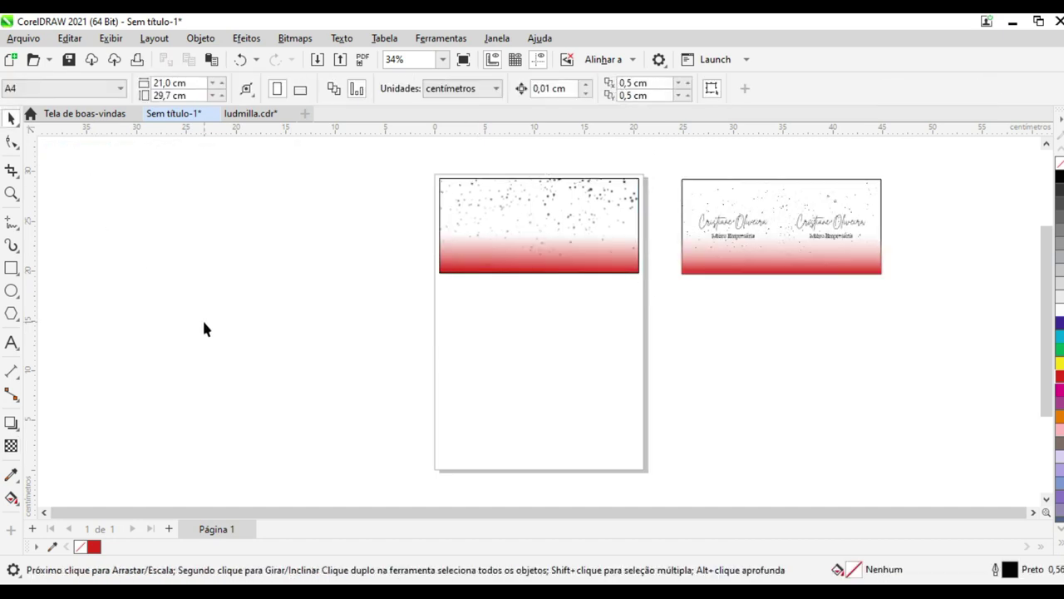
Select and inspect the name and title objects on the reference card
click(709, 226)
drag(690, 226, 698, 229)
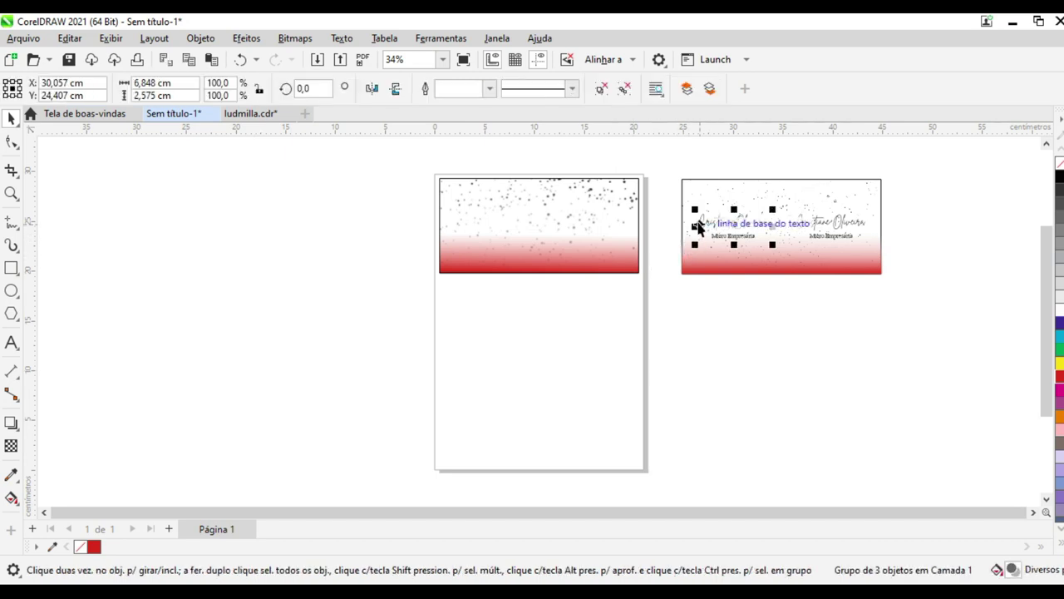
click(770, 300)
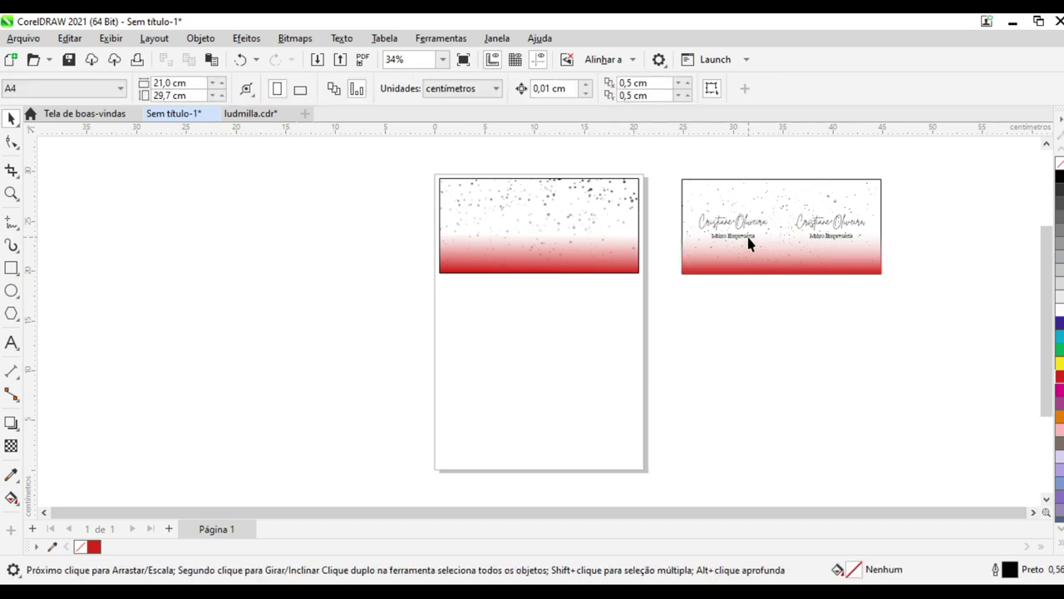
click(745, 221)
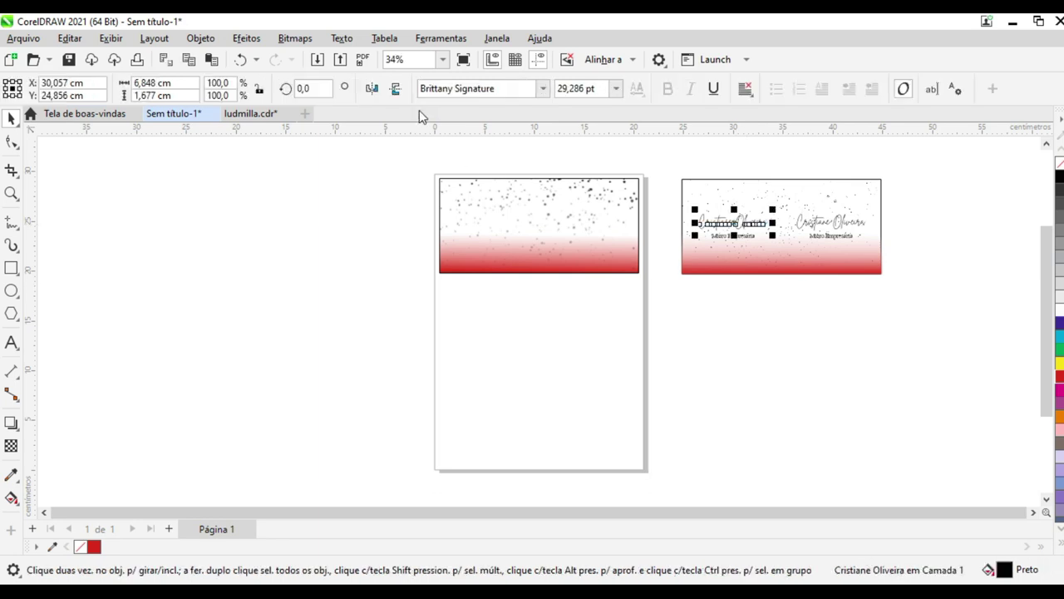
click(466, 95)
click(200, 254)
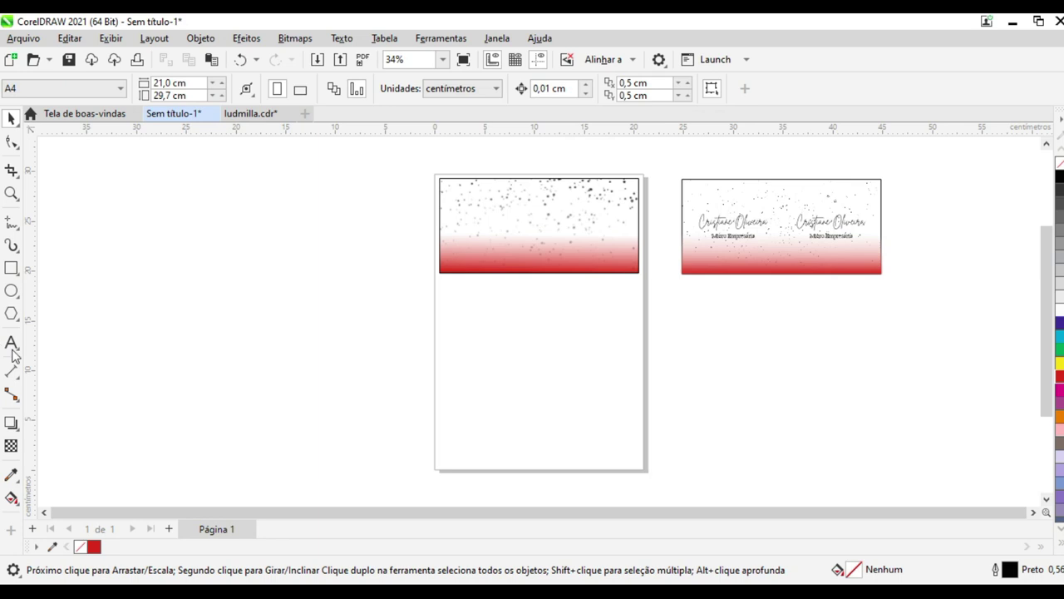
click(12, 342)
click(12, 119)
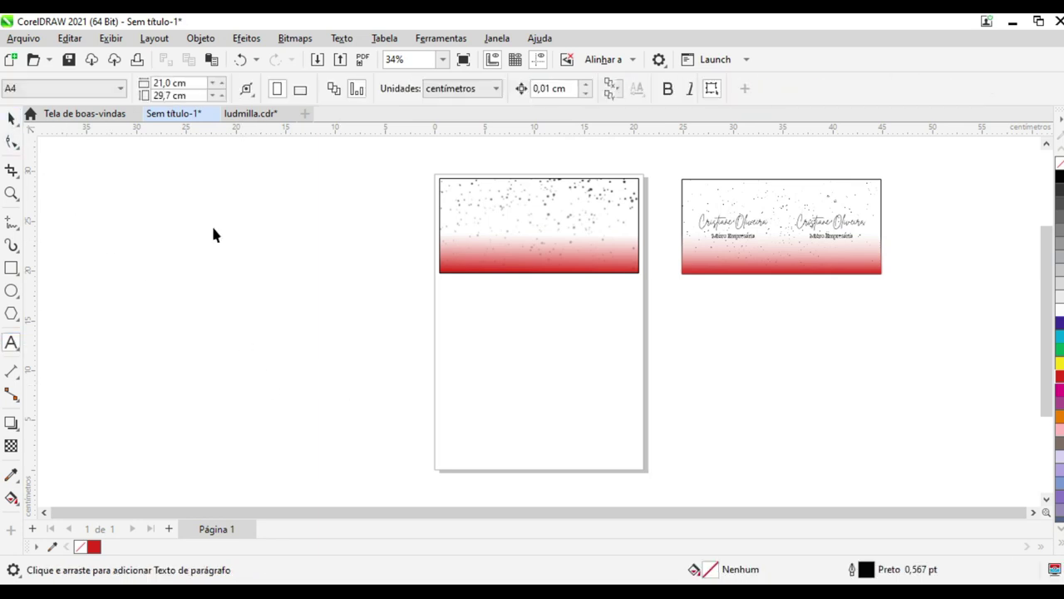
drag(673, 161, 775, 244)
click(52, 323)
Type the cardholder's name as new text, enlarge it and move it onto the card
click(13, 344)
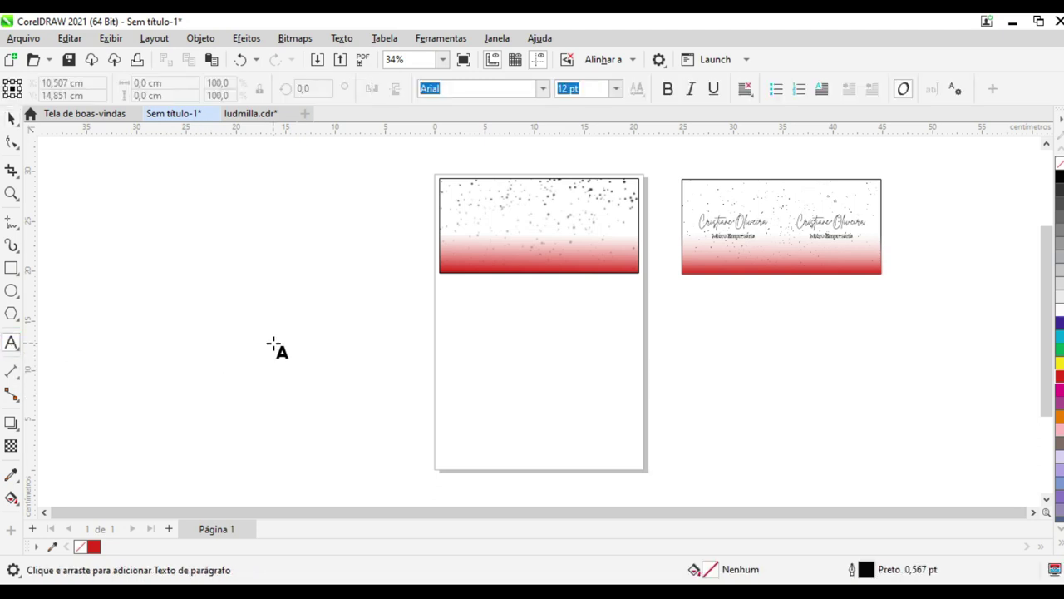
click(274, 344)
click(12, 119)
drag(336, 366, 516, 231)
Set the name in Barlow Condensed and enlarge it a little more
click(544, 89)
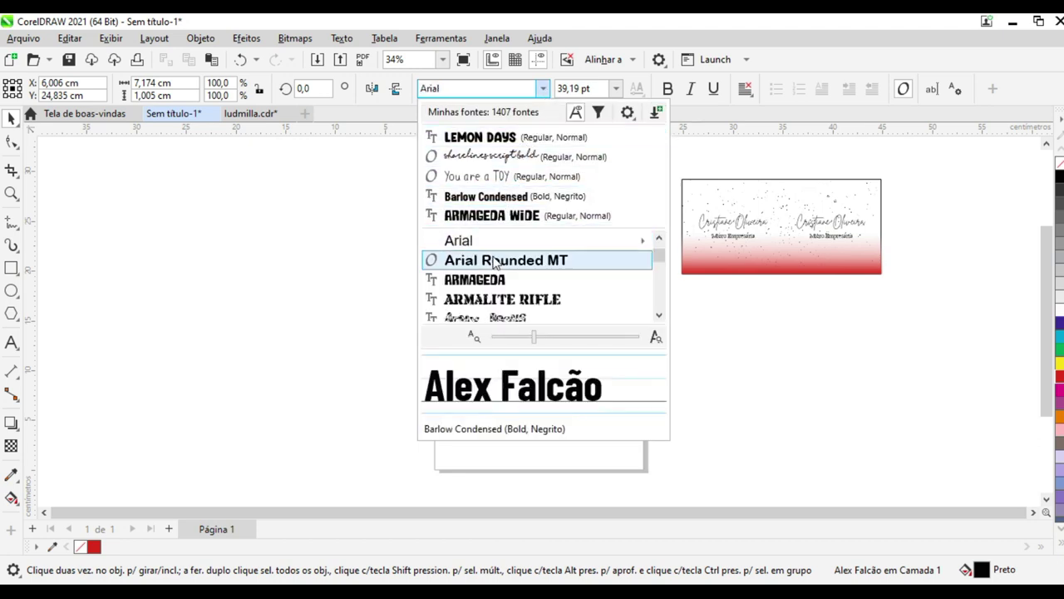
click(483, 197)
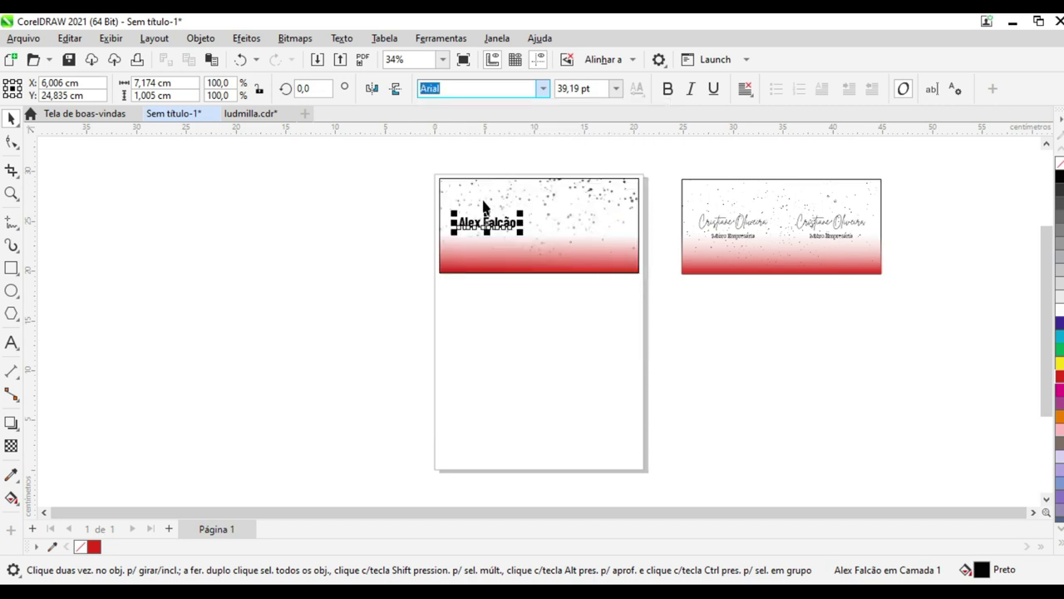
drag(529, 209, 607, 219)
Add a vertical guideline at the centre of the top business card
click(325, 275)
click(545, 252)
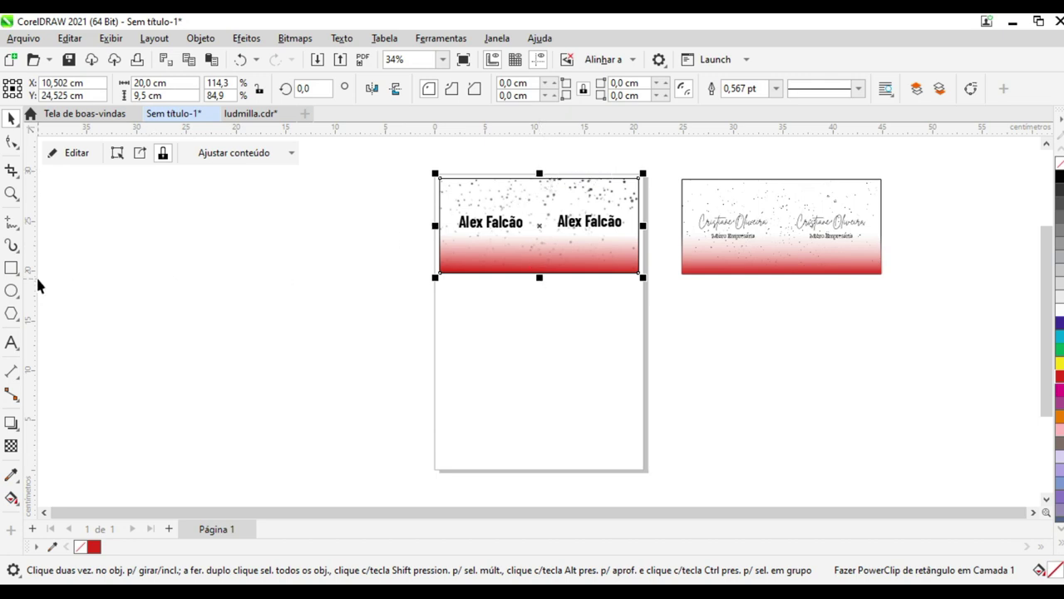
drag(34, 278, 274, 274)
drag(558, 257, 585, 222)
click(587, 230)
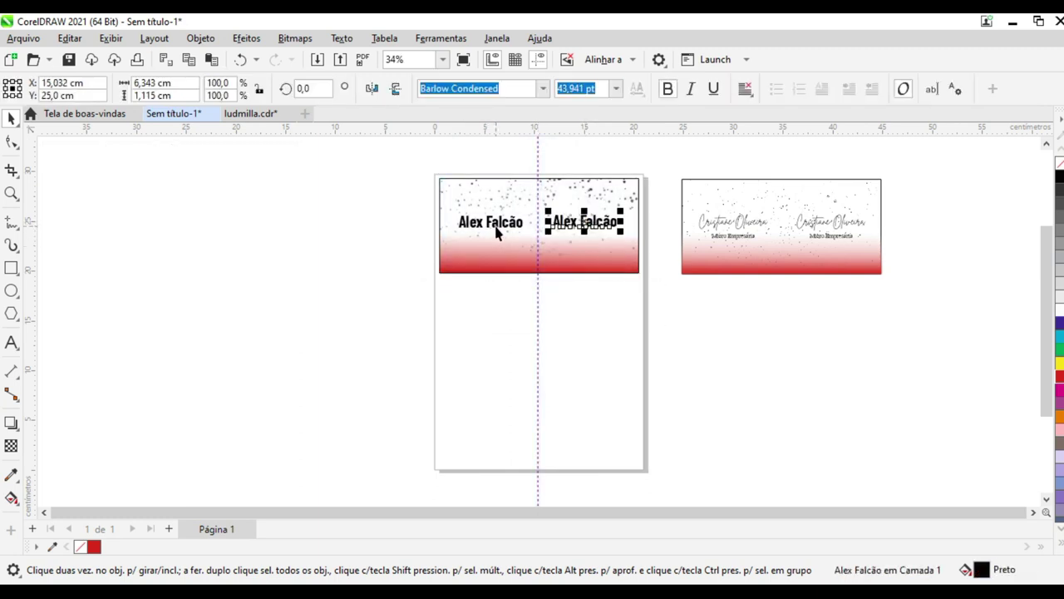
click(492, 323)
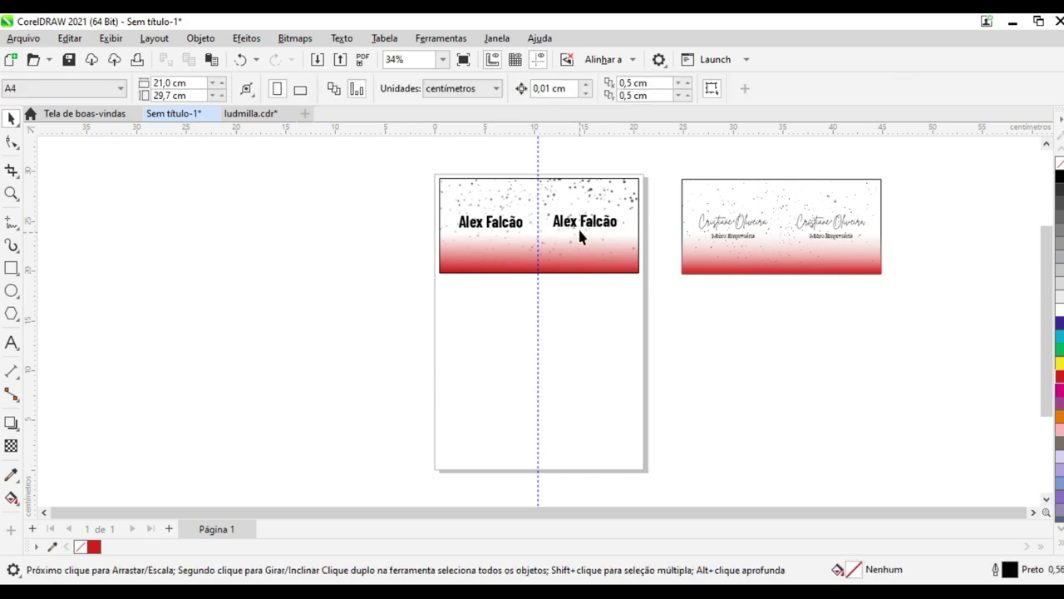
drag(572, 230, 576, 230)
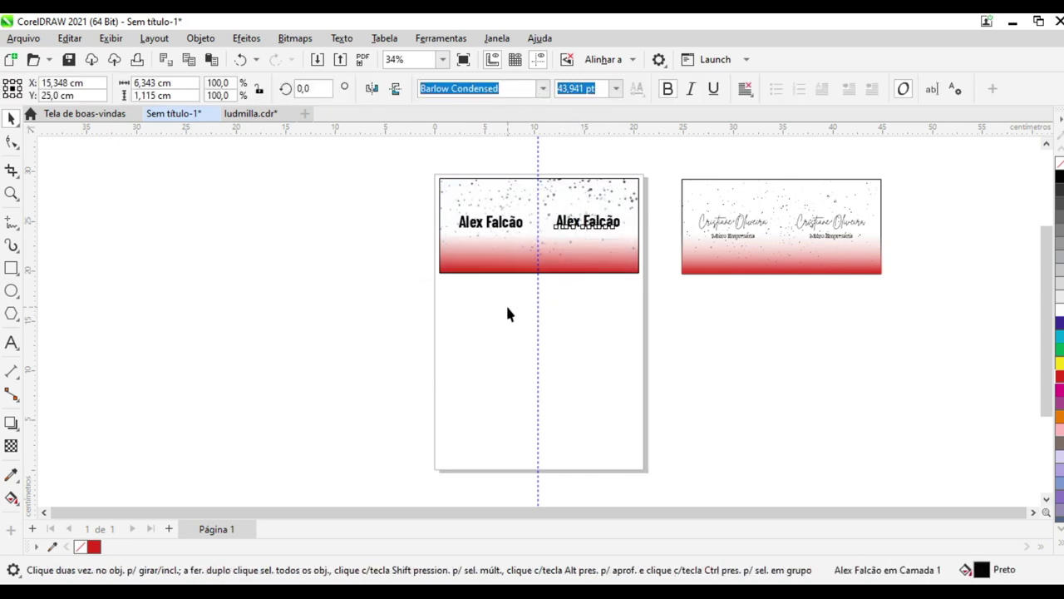
click(506, 304)
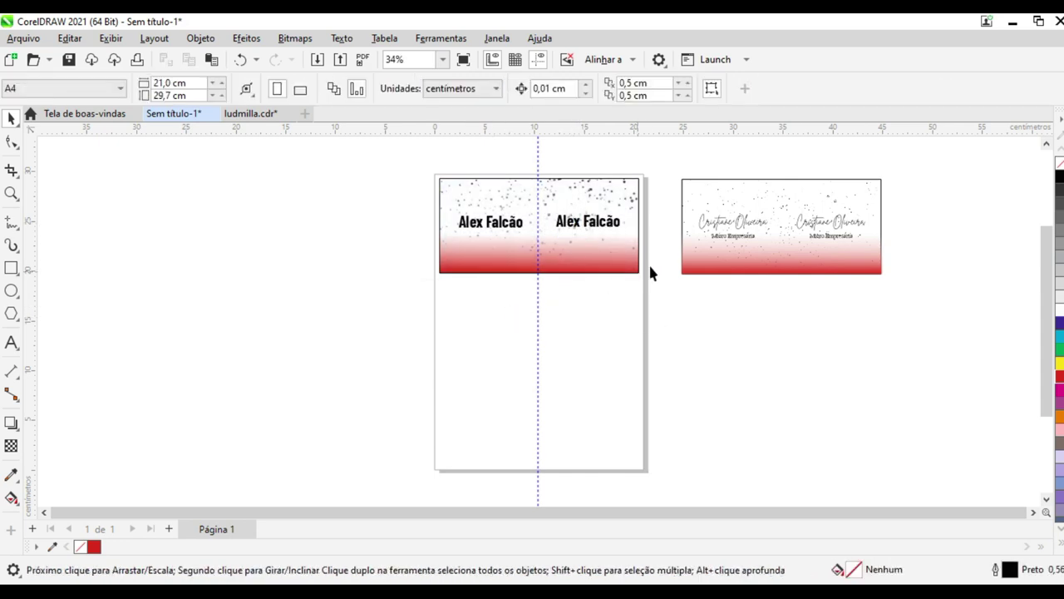
click(719, 241)
drag(738, 238, 495, 241)
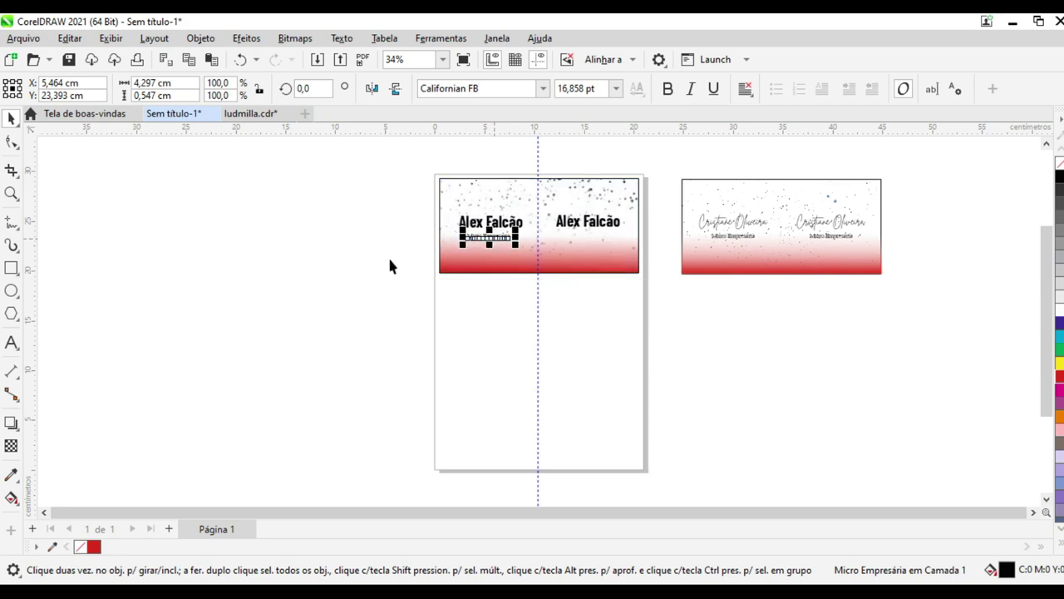
click(62, 293)
click(12, 342)
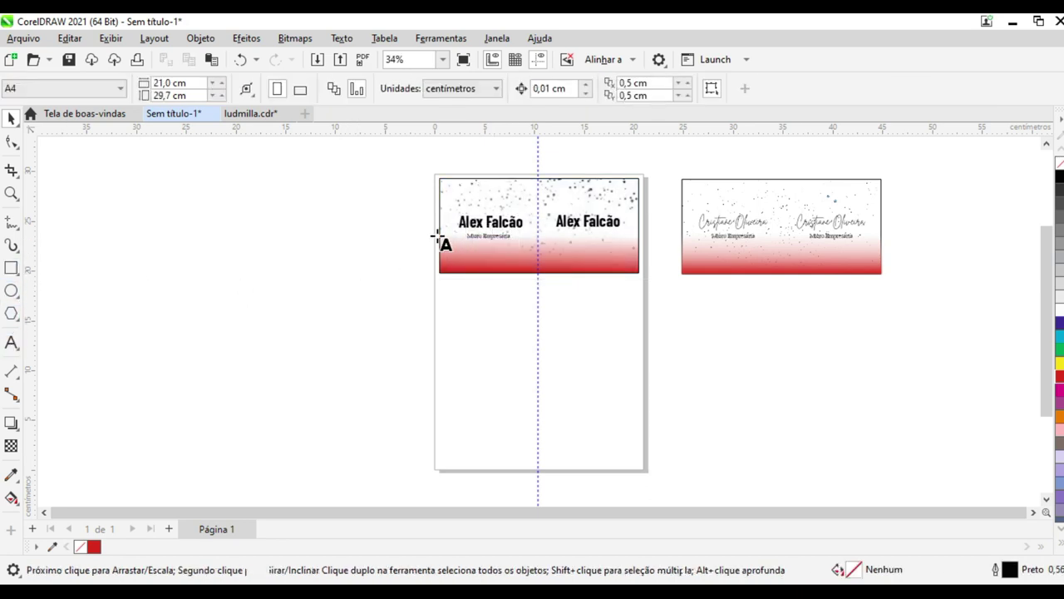
Zoom in on the card and change the subtitle's ending so it reads 'Micro Empresário'
click(11, 193)
click(555, 268)
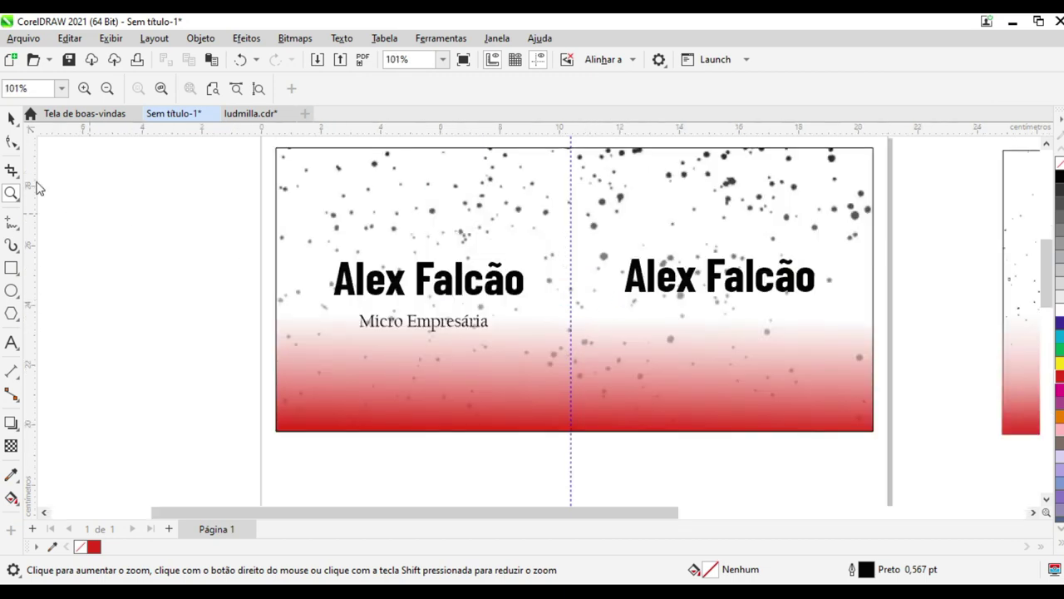
key(space)
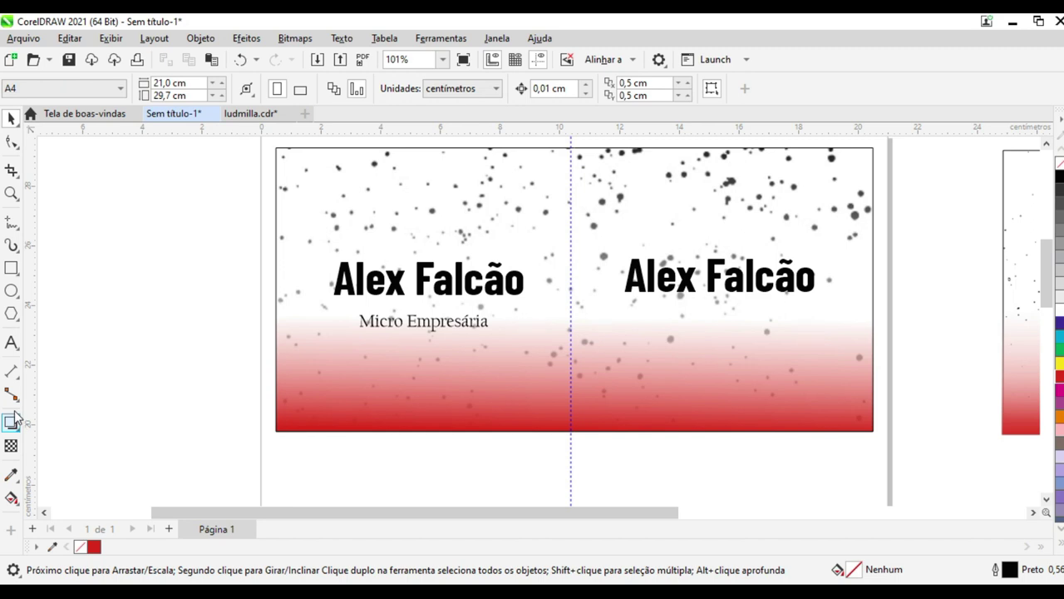
click(11, 342)
click(484, 322)
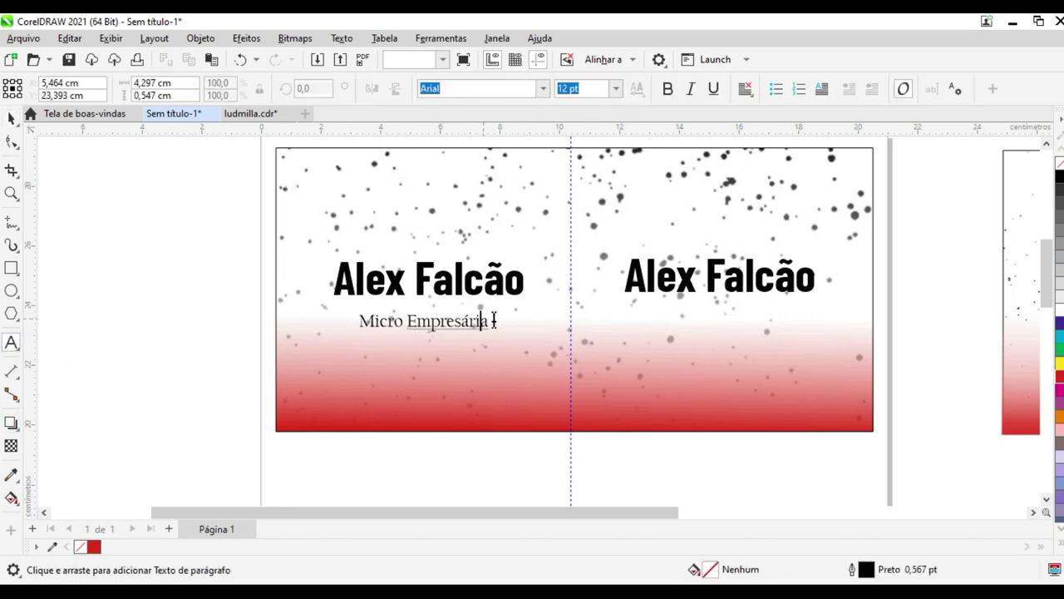
click(12, 118)
click(138, 215)
click(429, 327)
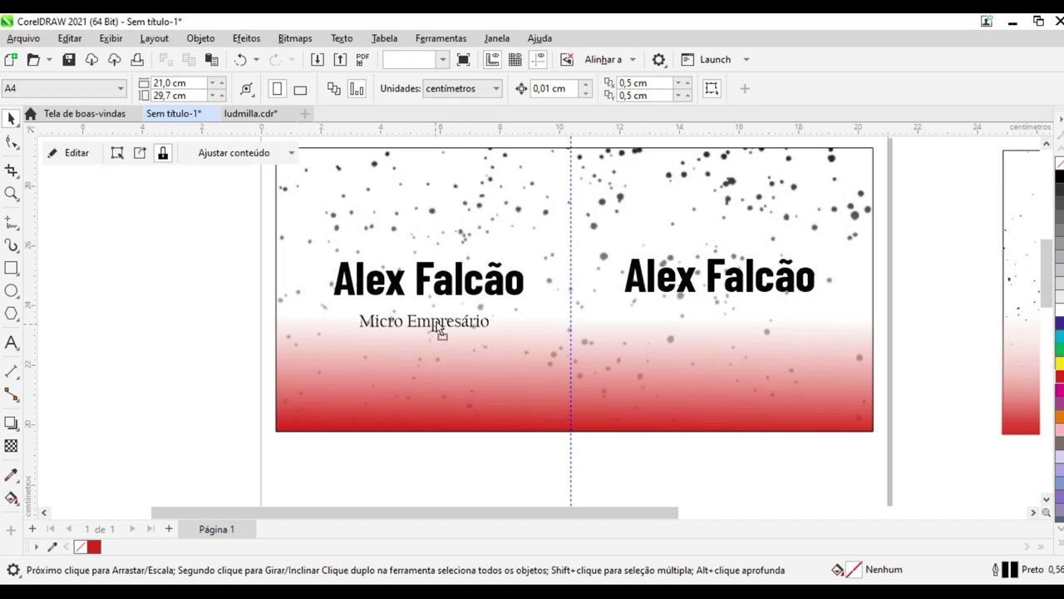
drag(208, 260, 199, 345)
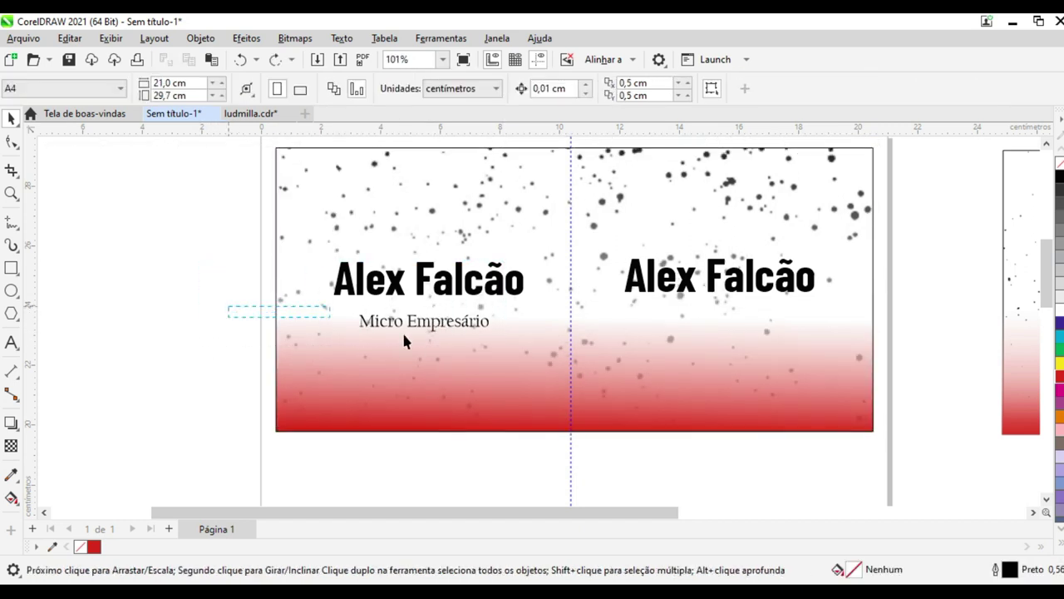
drag(368, 332, 499, 343)
drag(427, 332, 719, 325)
drag(648, 513, 813, 513)
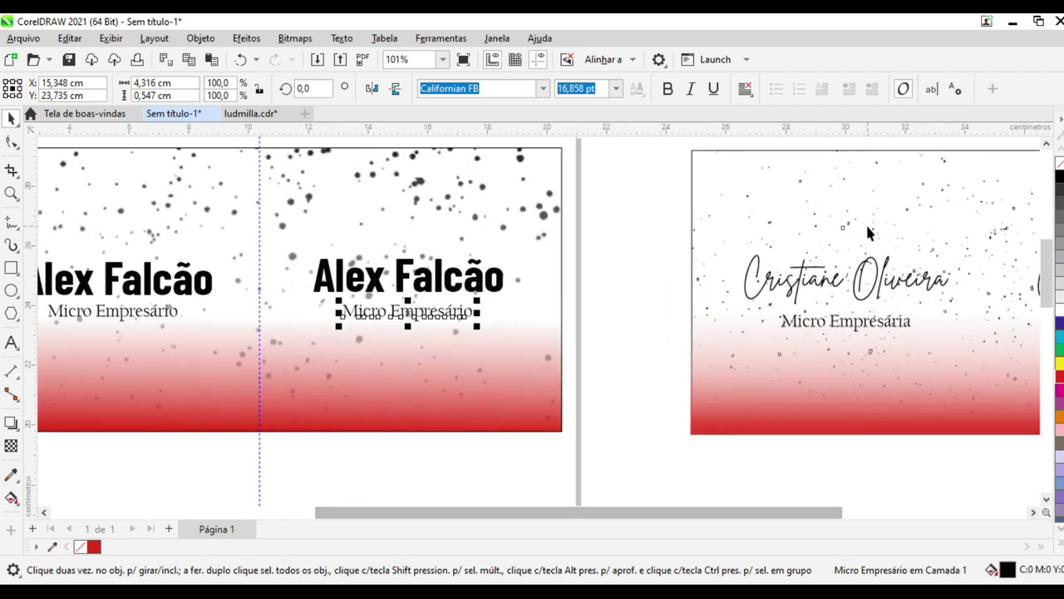
drag(607, 513, 525, 513)
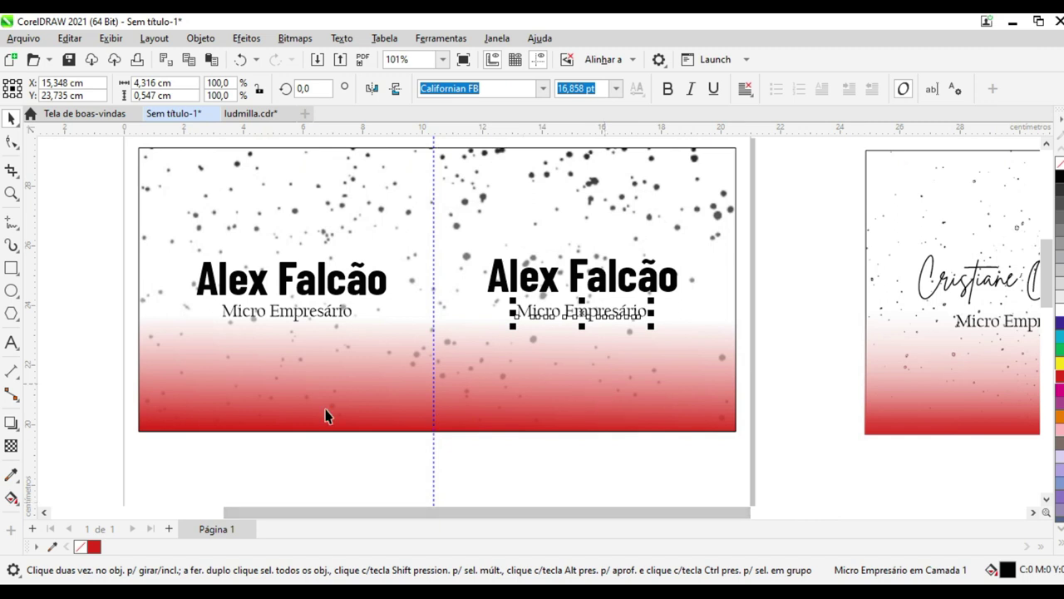
click(11, 193)
click(212, 88)
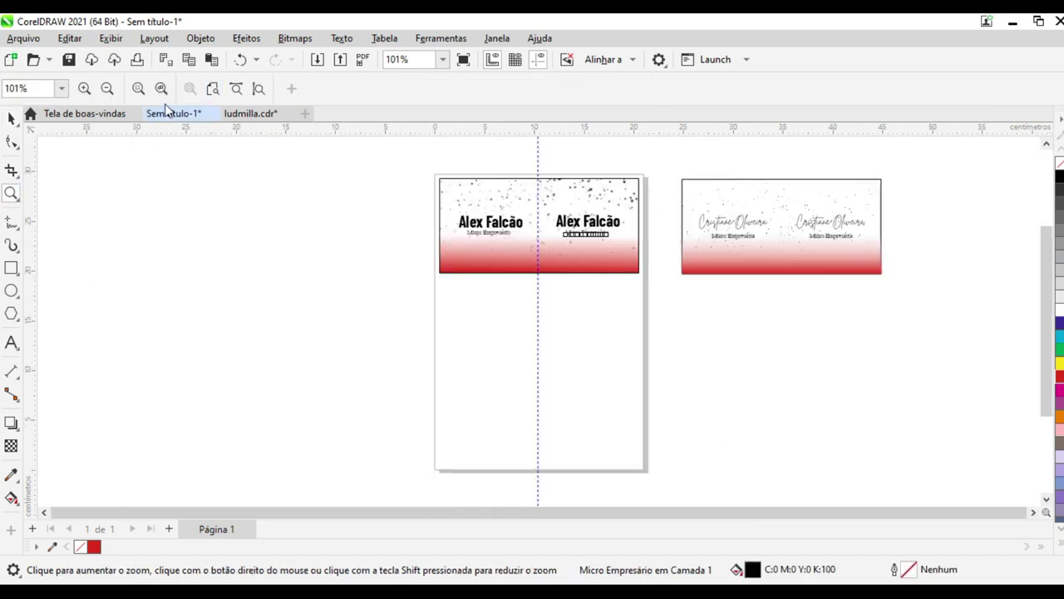
click(9, 121)
click(238, 257)
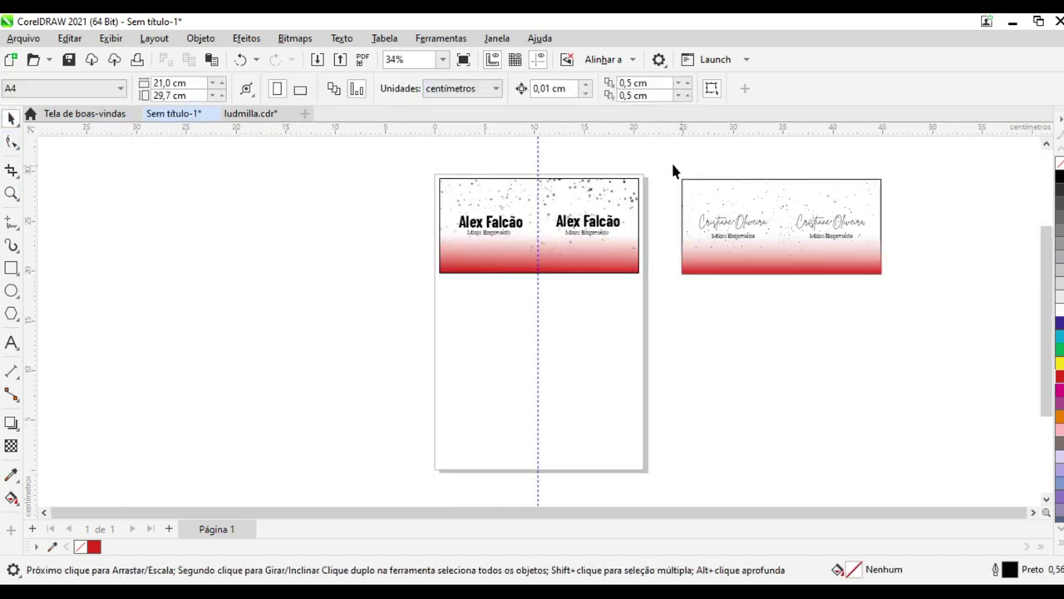
drag(931, 314, 932, 314)
key(Delete)
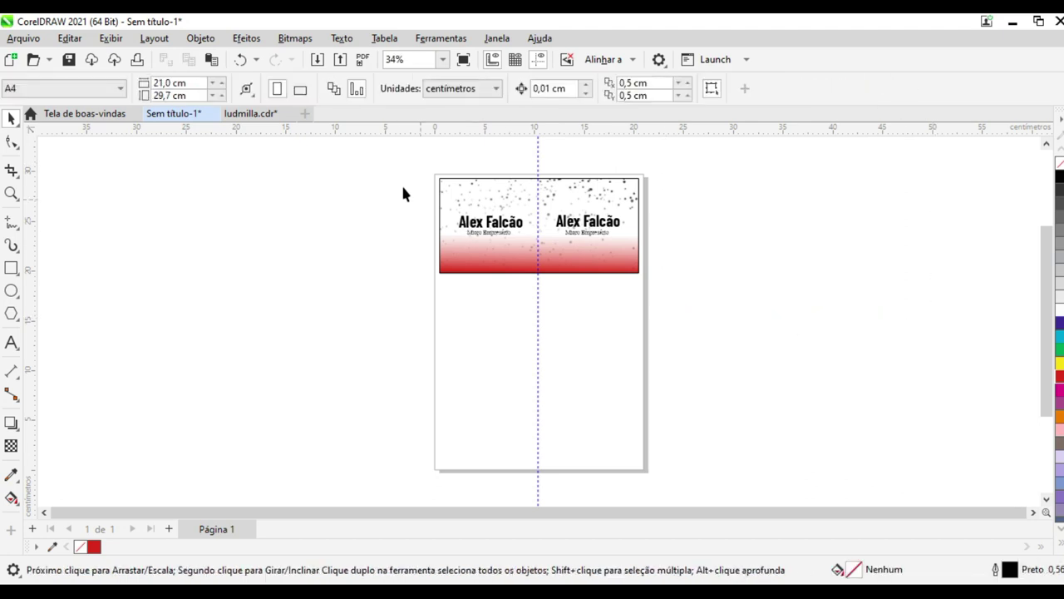
drag(711, 347, 710, 346)
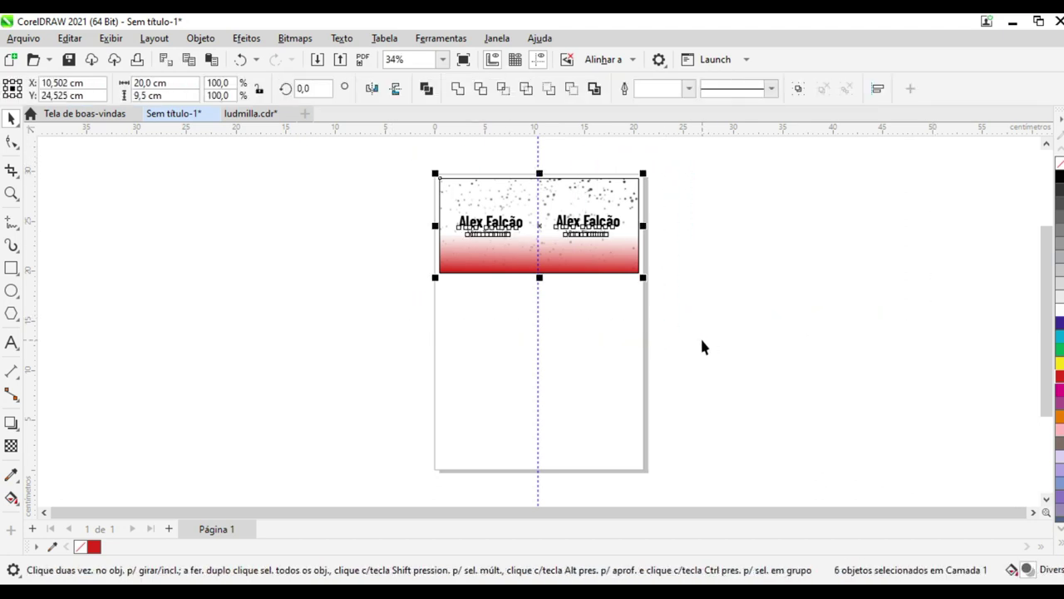
click(193, 39)
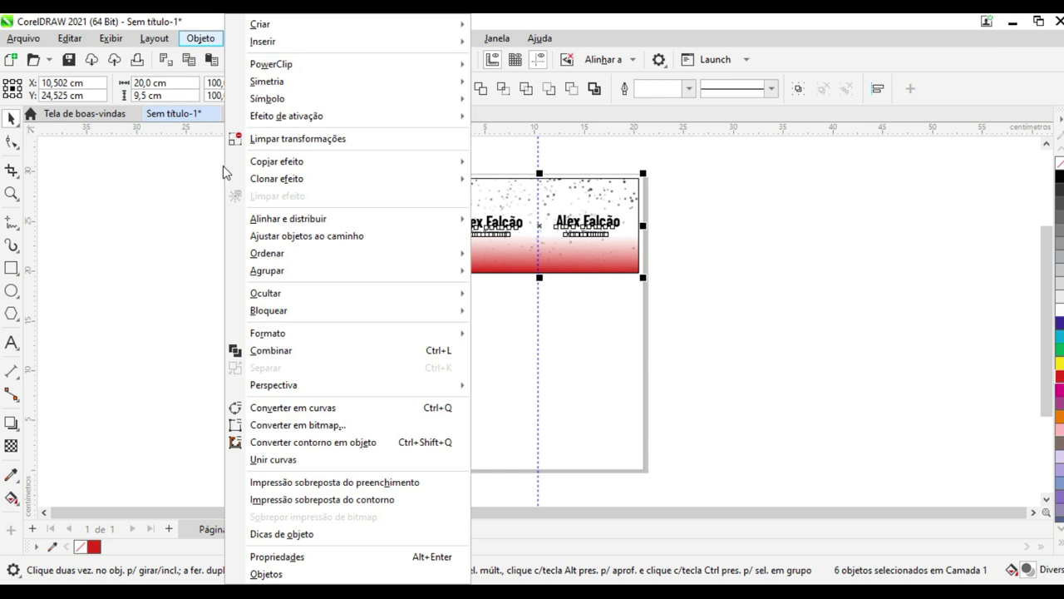
mouse_move(283, 271)
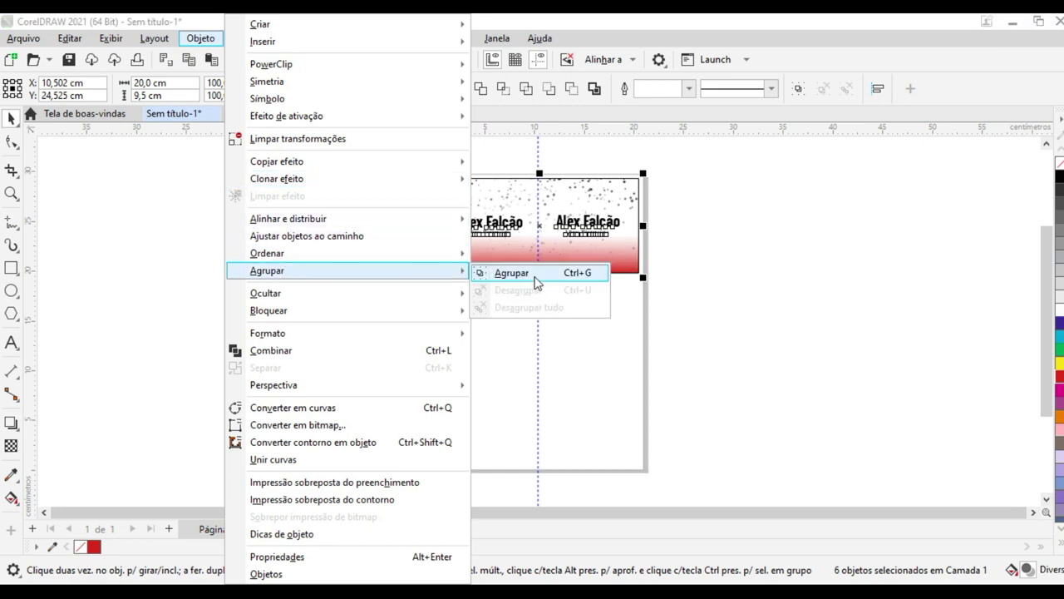
click(536, 278)
Stack two copies of the grouped card below the first, making three cards down the page
drag(537, 228, 542, 316)
key(ctrl+z)
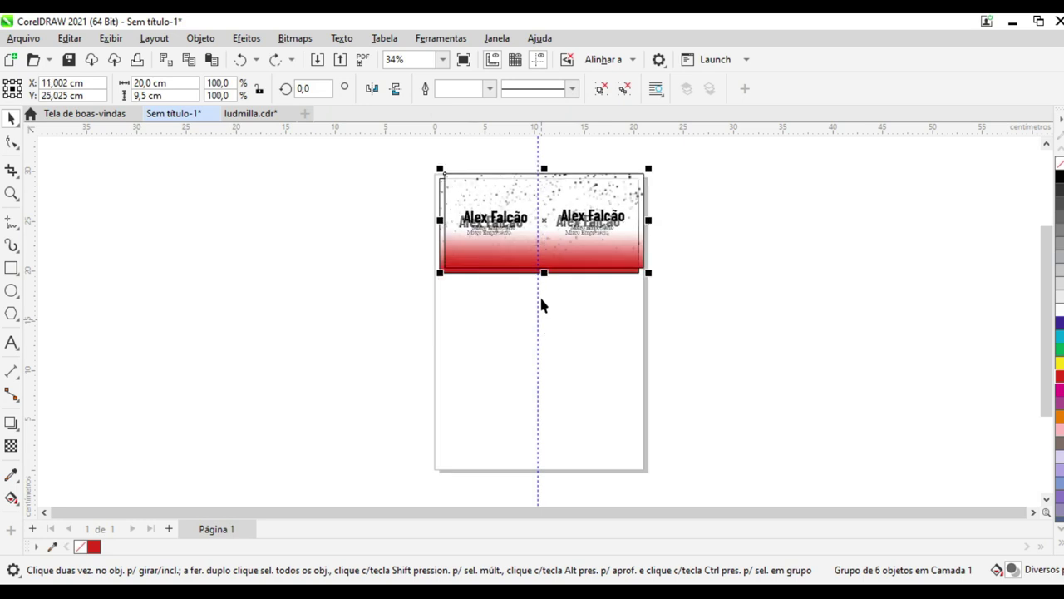
drag(542, 221, 538, 326)
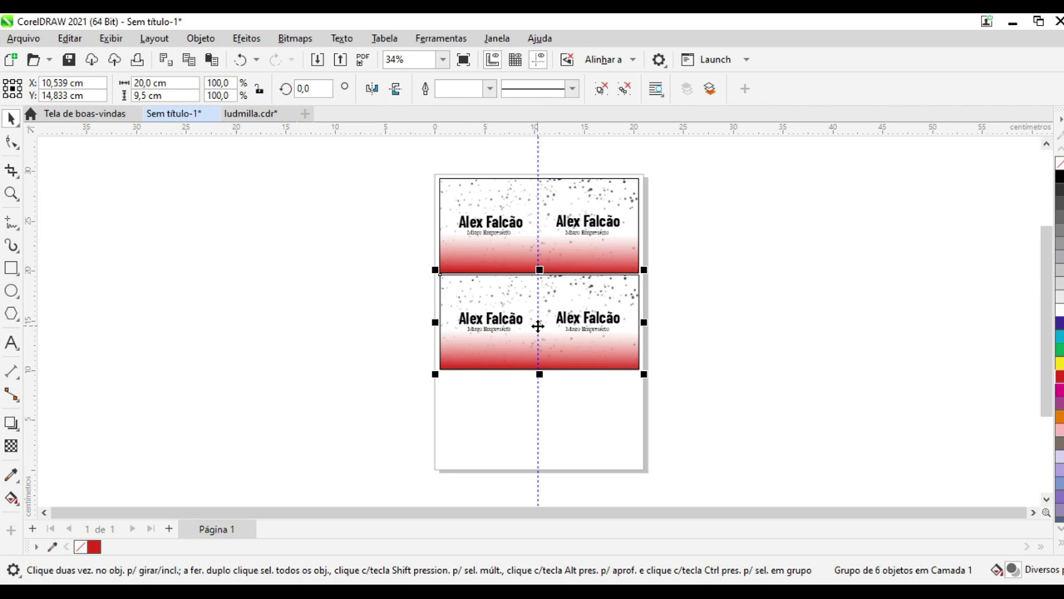
key(ctrl+d)
click(383, 402)
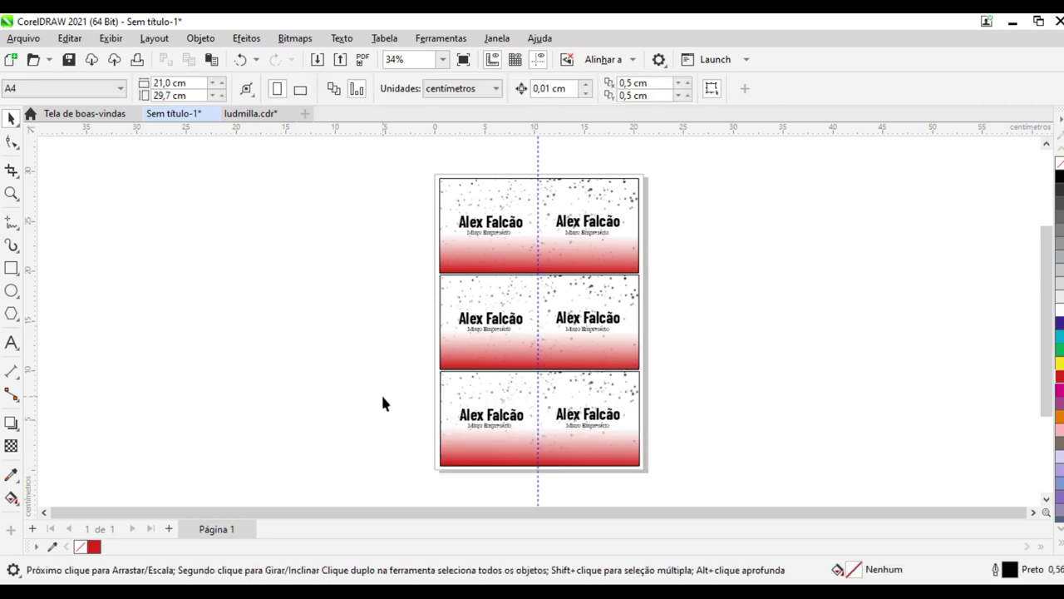